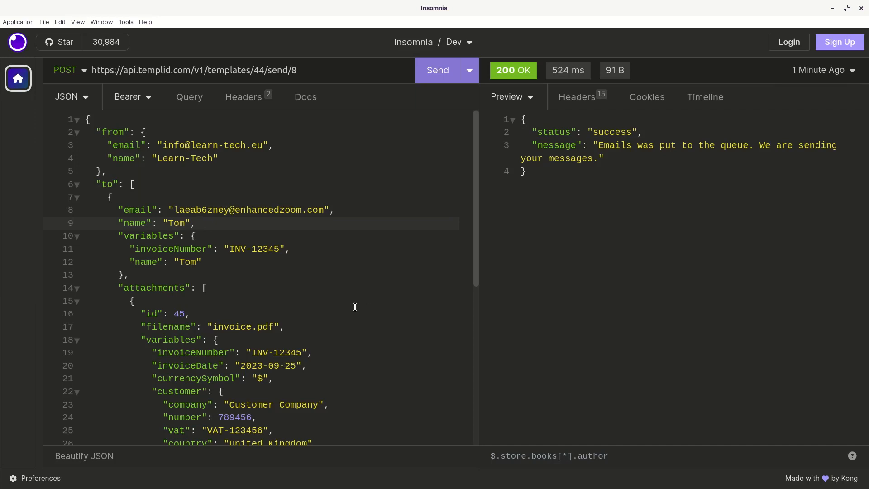
# Step: Send the template email request from Insomnia and refresh the temporary inbox in the browser
pyautogui.click(253, 353)
pyautogui.click(433, 72)
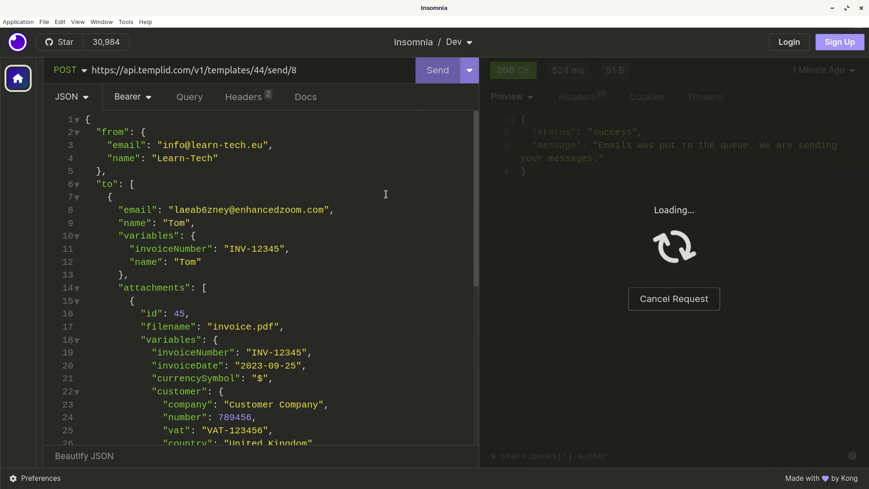
pyautogui.hotkey('alt', 'Tab')
pyautogui.click(393, 146)
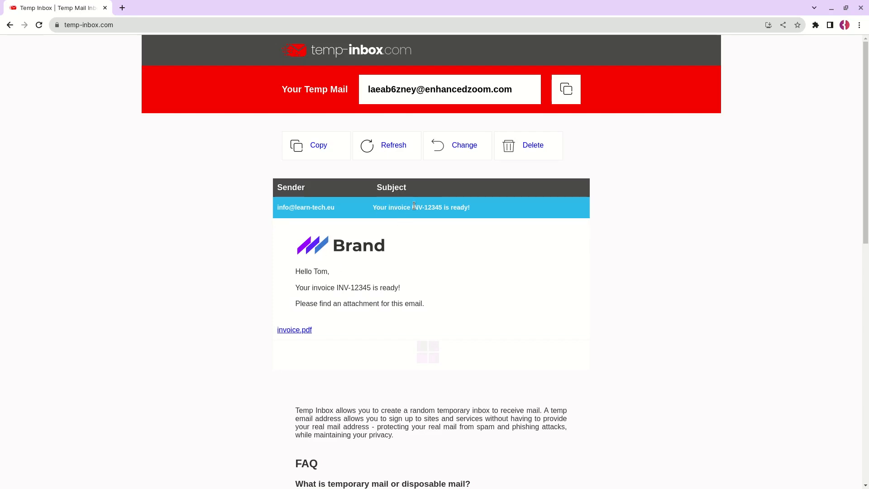
# Step: Check the invoice number in the received email's subject and body, and view its invoice.pdf attachment
pyautogui.moveTo(414, 207); pyautogui.dragTo(442, 208)
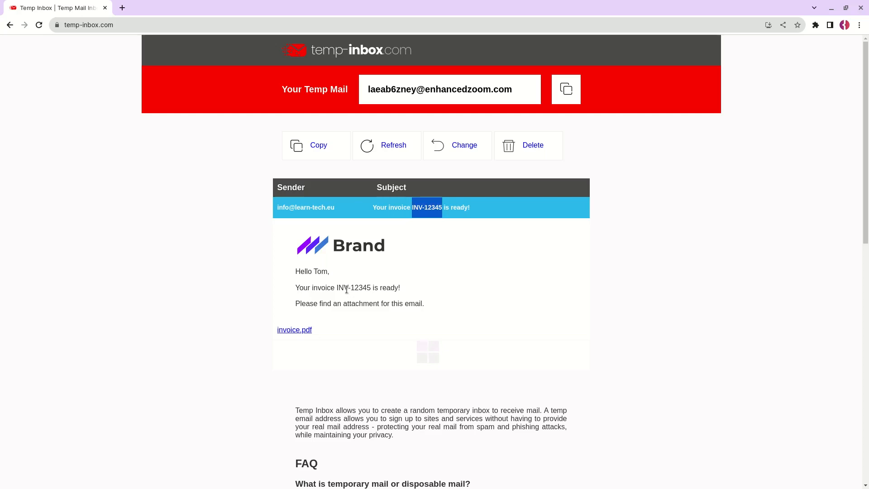
pyautogui.moveTo(337, 288); pyautogui.dragTo(370, 288)
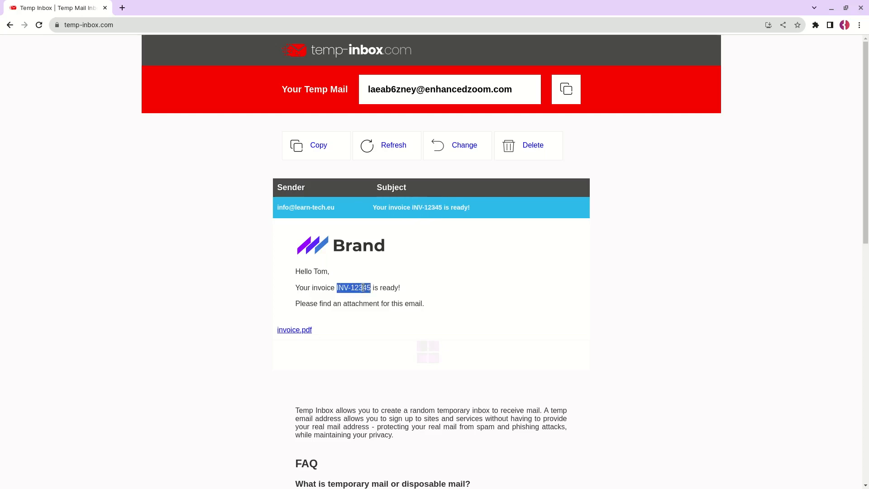
pyautogui.middleClick(302, 330)
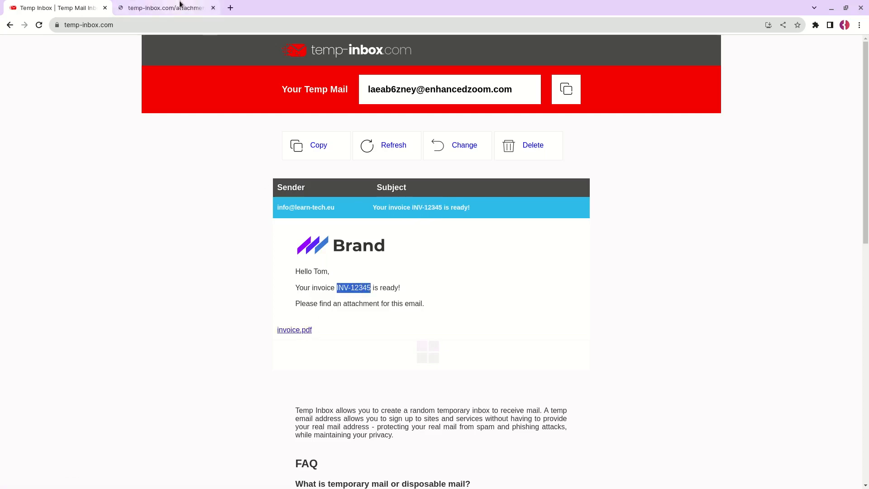
pyautogui.click(180, 6)
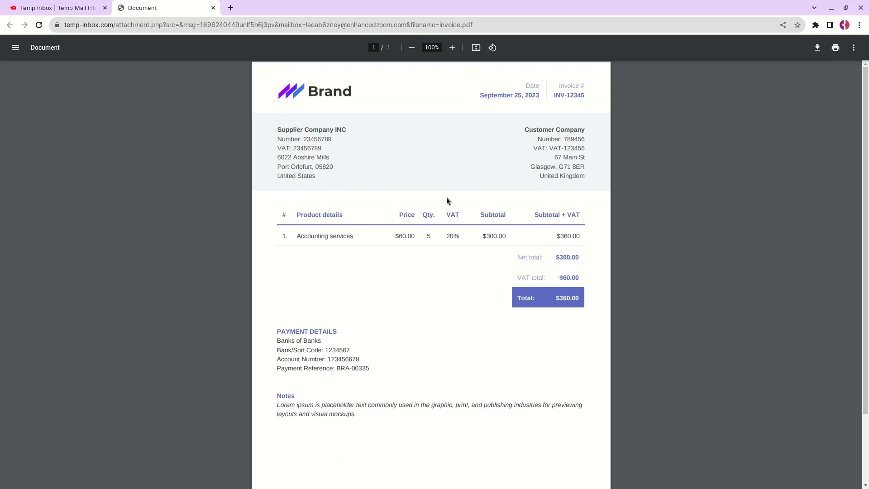
# Step: Switch to Insomnia and set the invoiceNumber in the recipient's email variables to INV-888888
pyautogui.hotkey('alt', 'Tab')
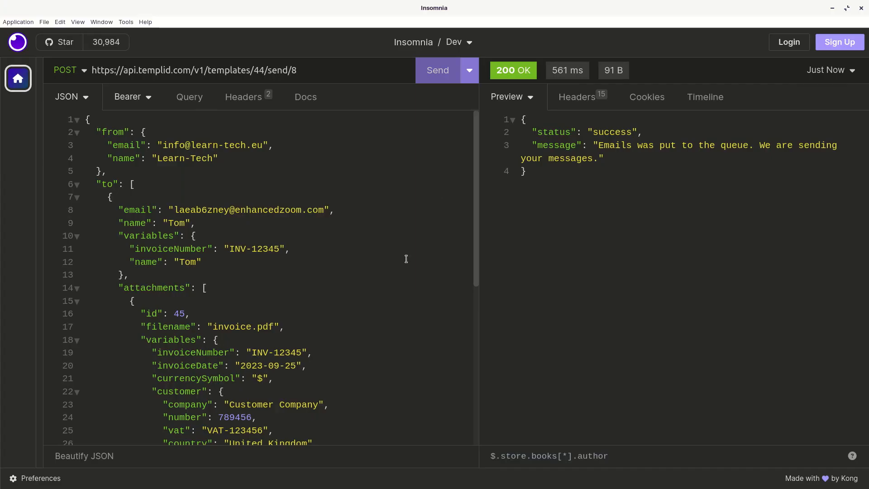
pyautogui.doubleClick(252, 248)
pyautogui.write('888888')
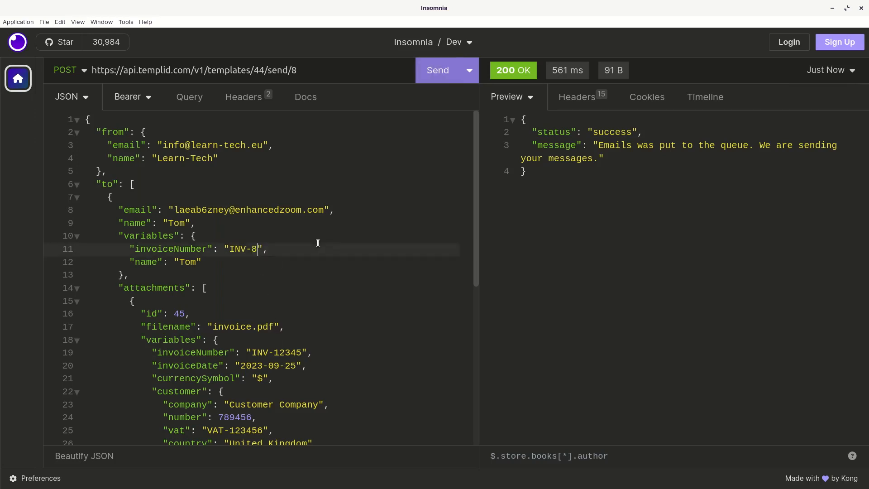
# Step: Set the Accounting services product's price to 160 in the request body and send the request
pyautogui.scroll(-7, 318, 243)
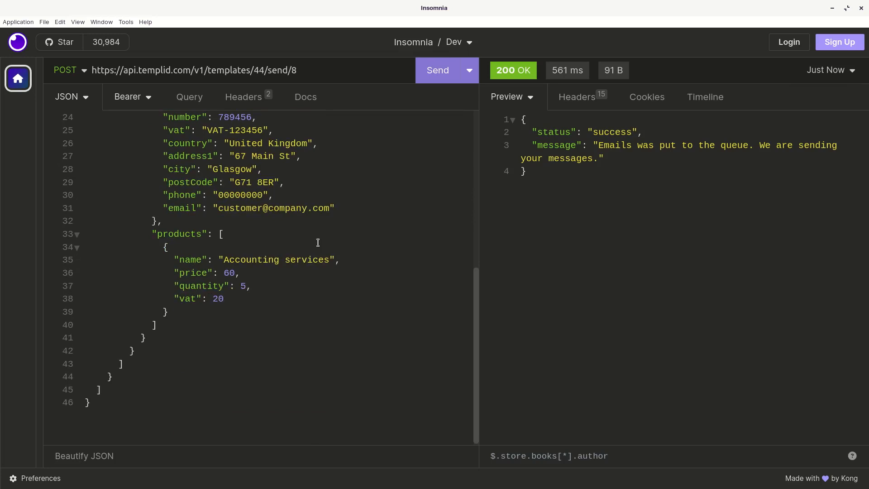
pyautogui.click(226, 273)
pyautogui.write('1')
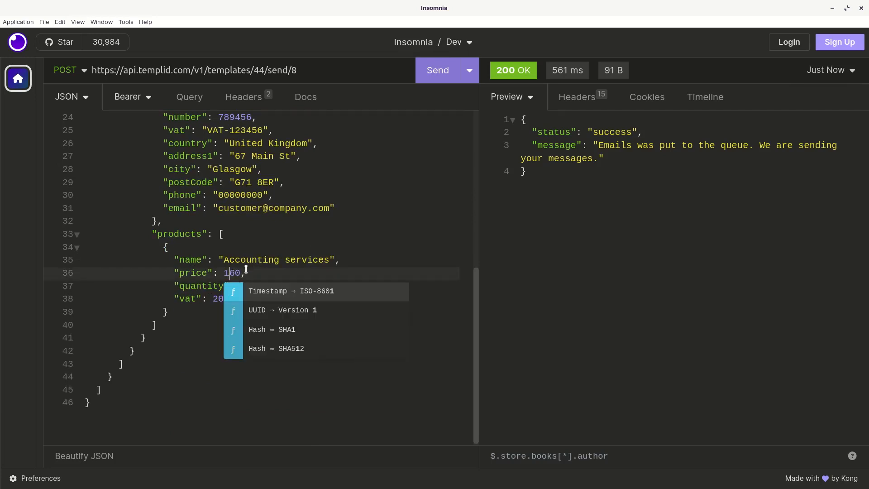
pyautogui.click(434, 70)
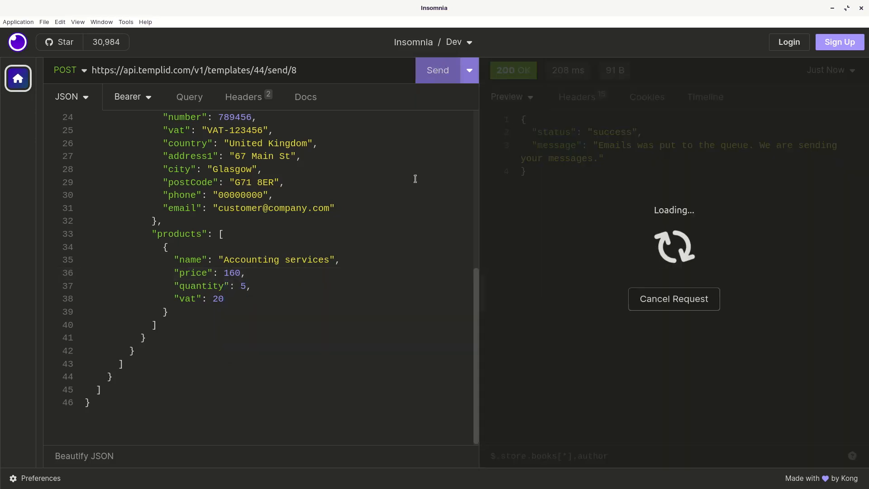
# Step: Switch to the browser inbox, open the newest email's invoice.pdf, and check the product's price and subtotal
pyautogui.hotkey('alt', 'Tab')
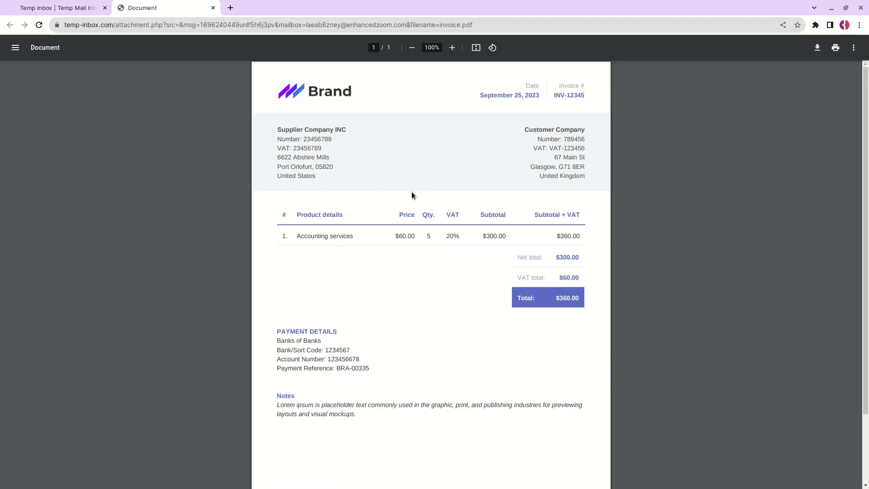
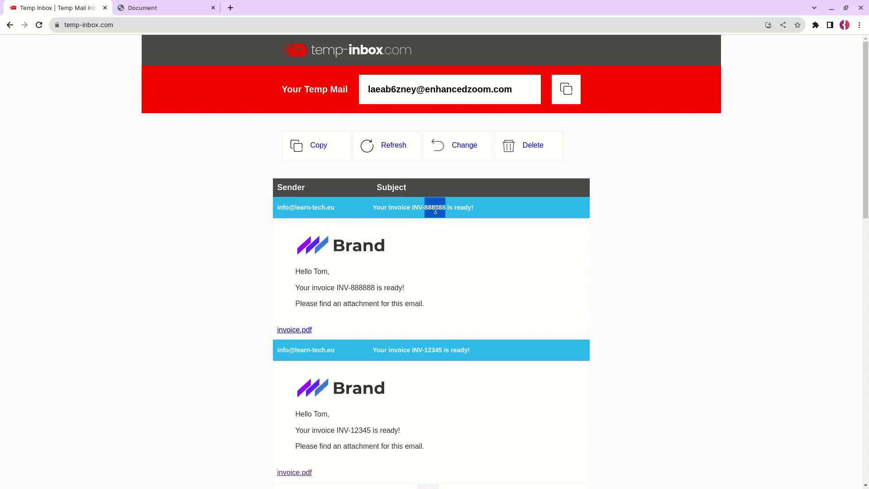
pyautogui.click(304, 331)
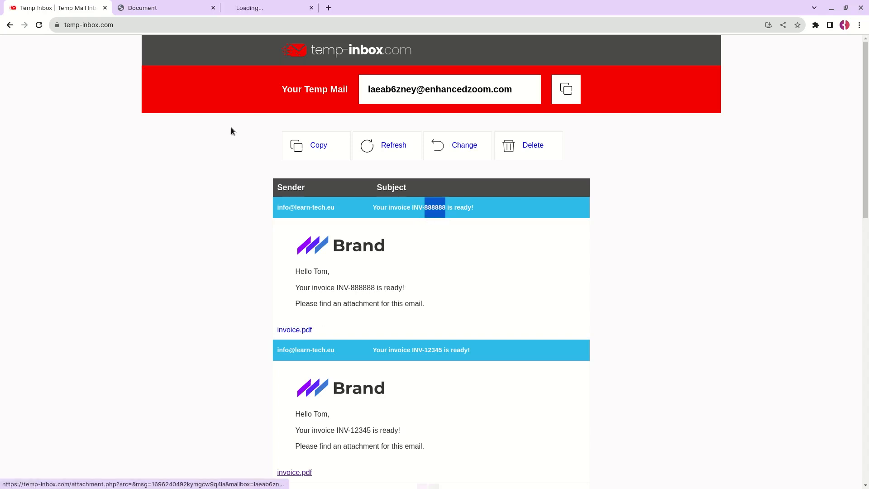
pyautogui.click(259, 9)
pyautogui.moveTo(395, 236); pyautogui.dragTo(418, 236)
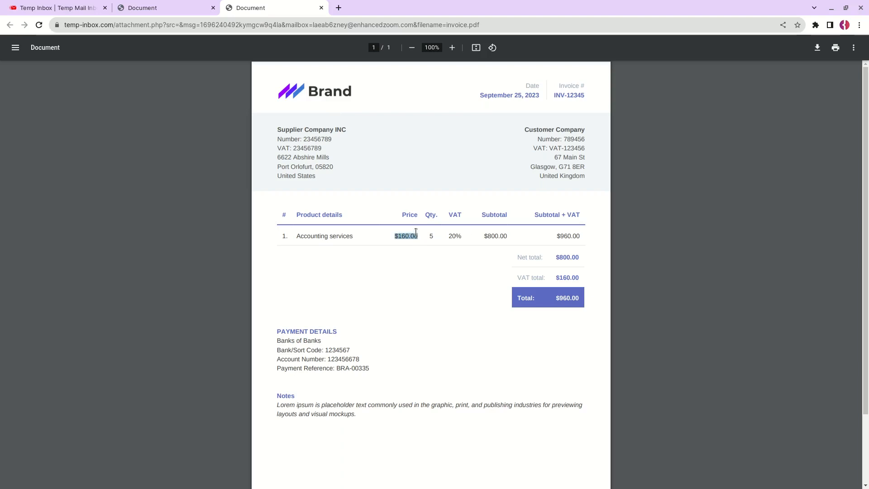
pyautogui.moveTo(483, 236); pyautogui.dragTo(507, 236)
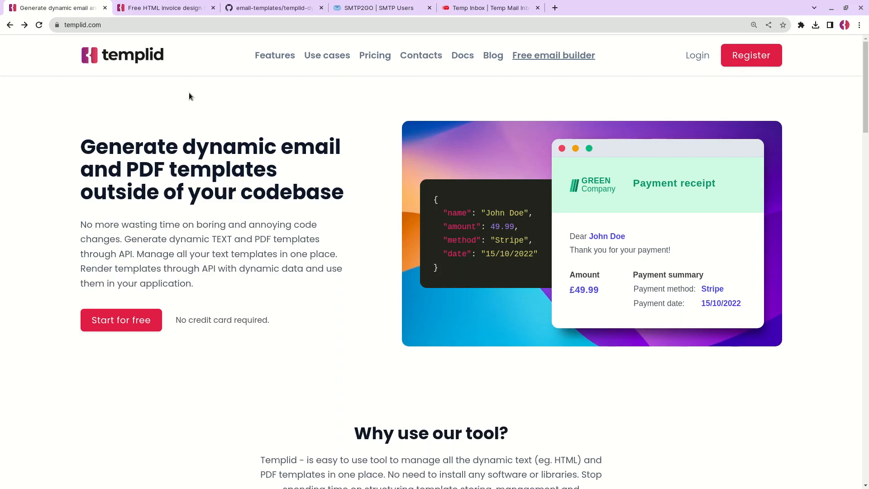
# Step: Log in to Templid and start a new email template using the Pre-built components editor
pyautogui.click(689, 59)
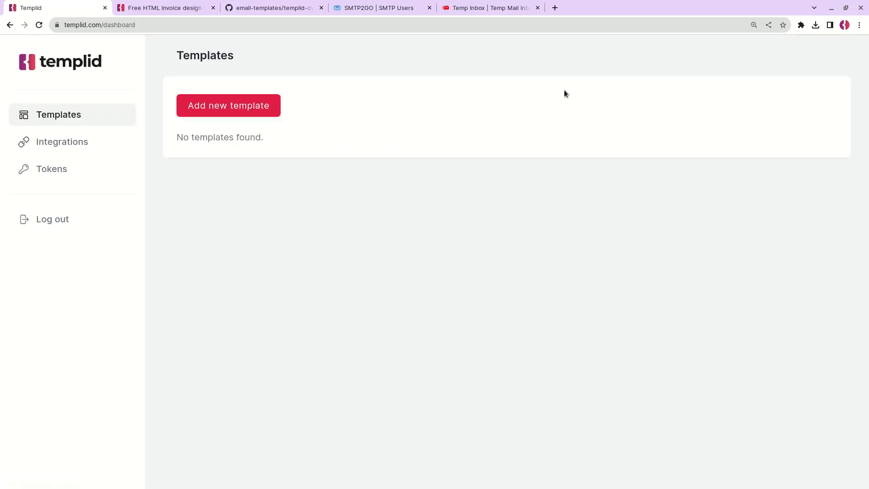
pyautogui.click(265, 106)
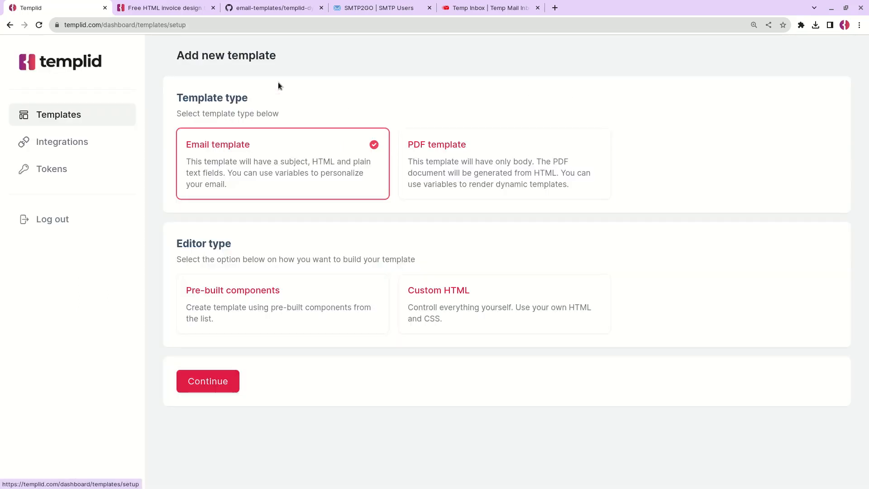
pyautogui.click(219, 312)
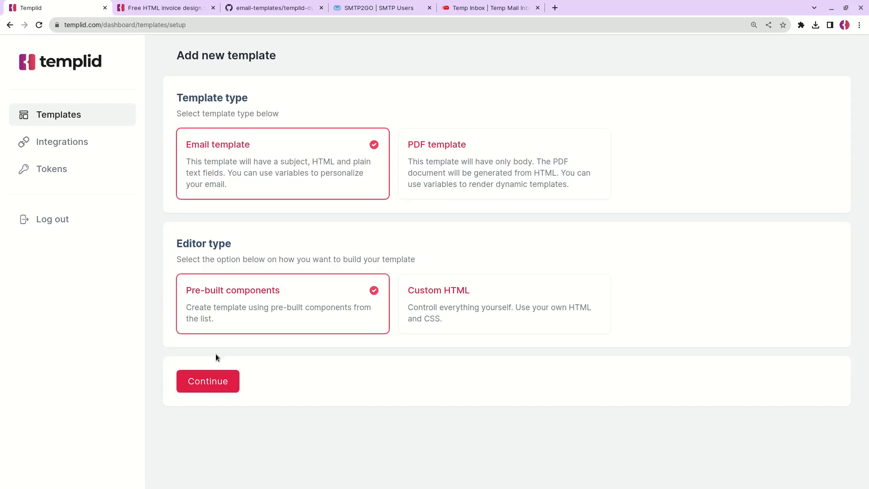
pyautogui.click(215, 382)
# Step: Name the new template "Tutorial - Invoice"
pyautogui.click(233, 130)
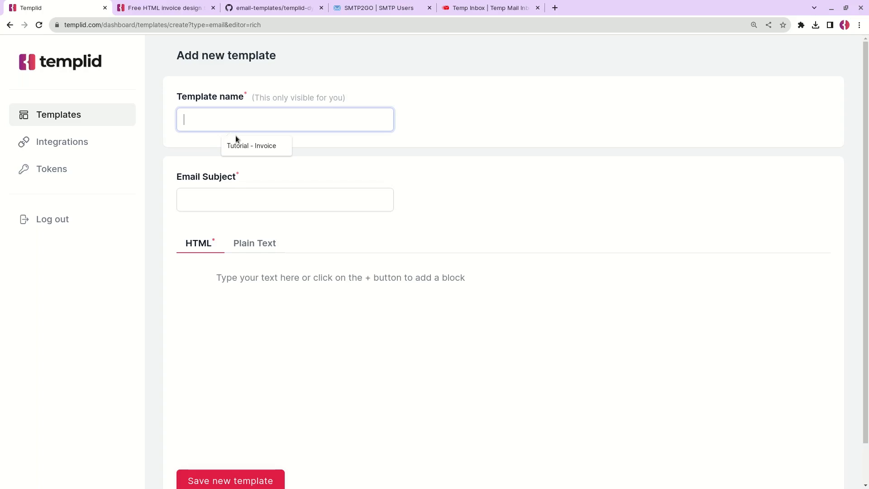
pyautogui.click(235, 143)
pyautogui.doubleClick(234, 123)
pyautogui.click(223, 113)
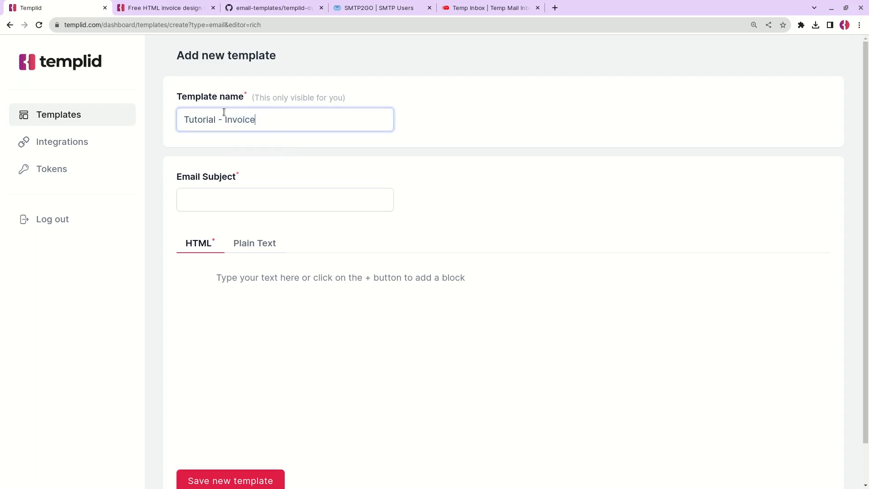
# Step: Set the email subject to "Your invoice {{ invoiceNumber }} is ready!"
pyautogui.click(247, 206)
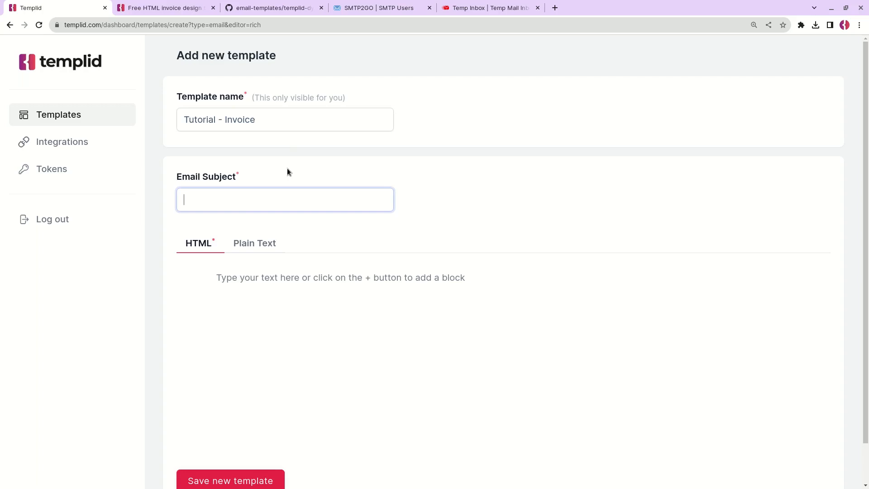
pyautogui.write('Your invoice {{ invoiceN')
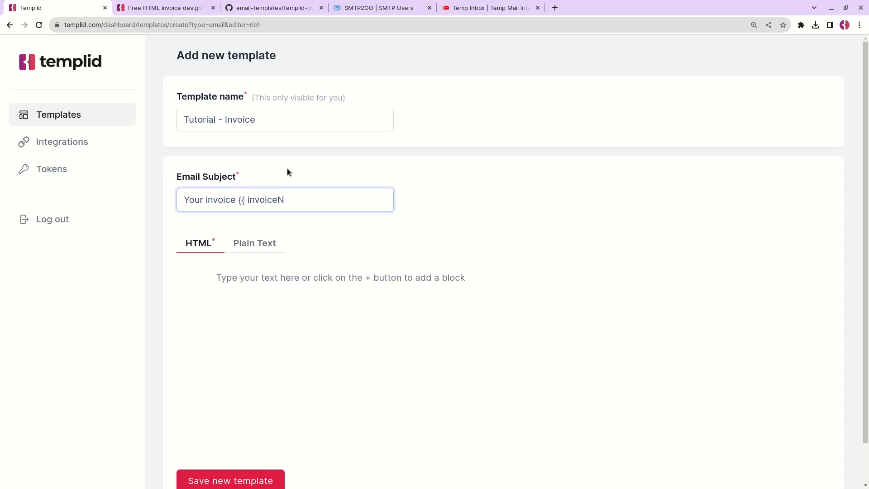
pyautogui.write('umber }} is ready!')
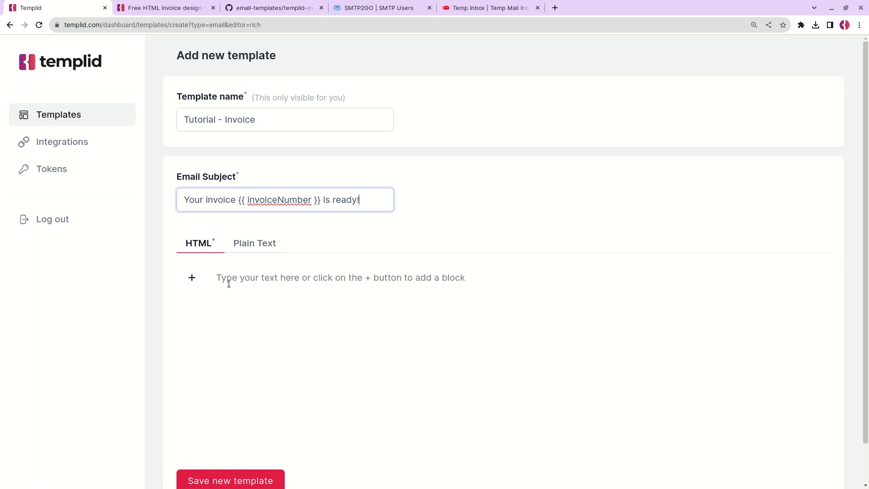
# Step: Add an image block to the HTML body and paste the Brand logo's image URL into it
pyautogui.scroll(-1, 228, 279)
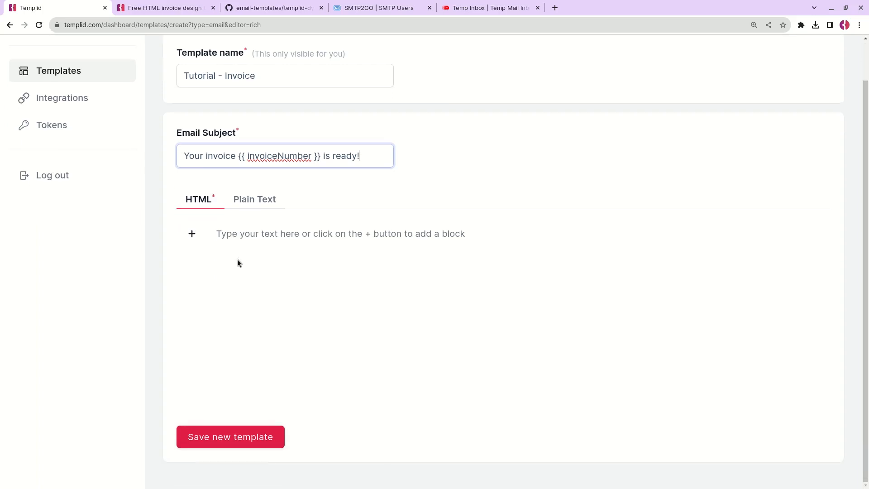
pyautogui.click(192, 234)
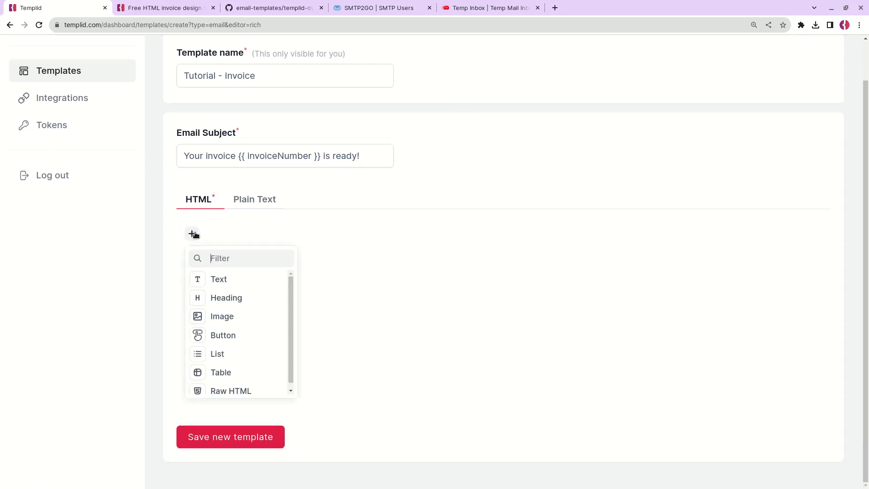
pyautogui.click(229, 316)
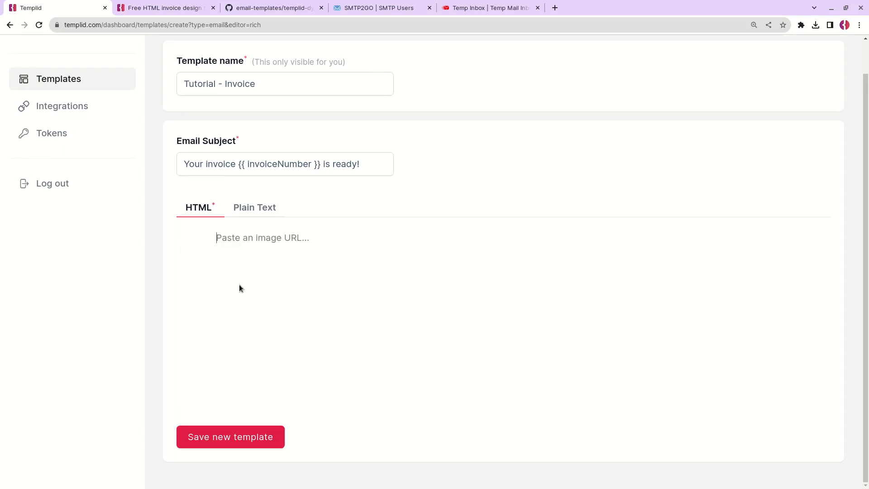
pyautogui.hotkey('ctrl', 'v')
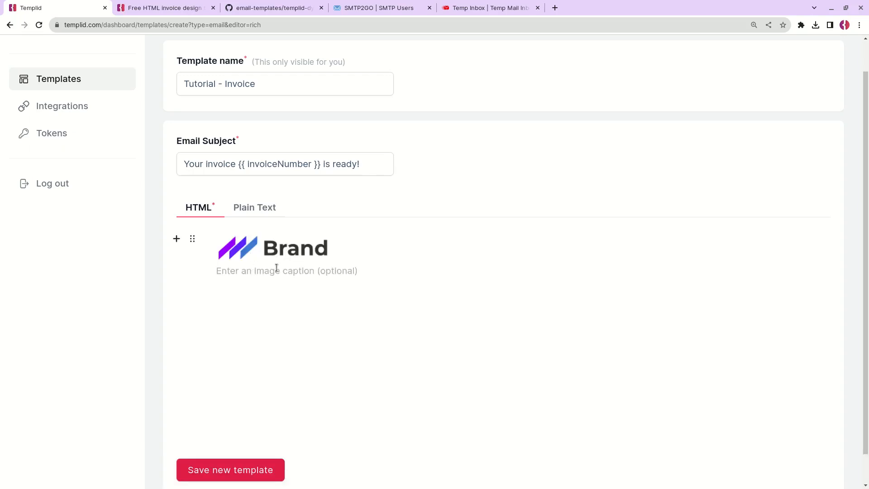
# Step: Below the logo, write "Hello {{ name }},", "Your invoice {{ invoiceNumber }} is ready!" and "Please find an attachment for this email." as separate paragraphs
pyautogui.click(251, 300)
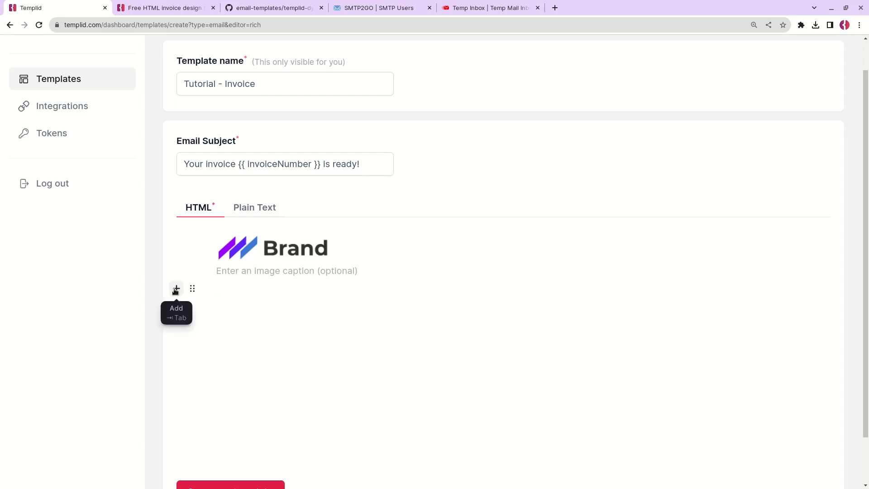
pyautogui.write('Hello {{ name }},')
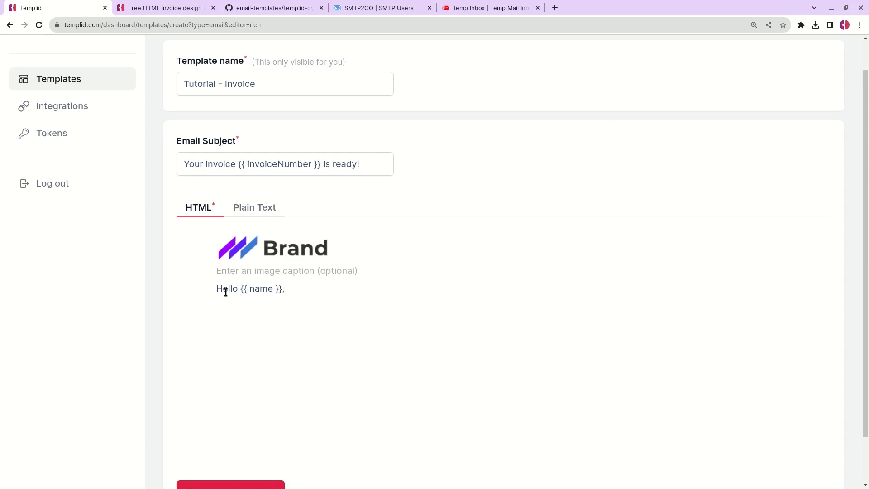
pyautogui.press('Return')
pyautogui.write('Your invoice {{ ')
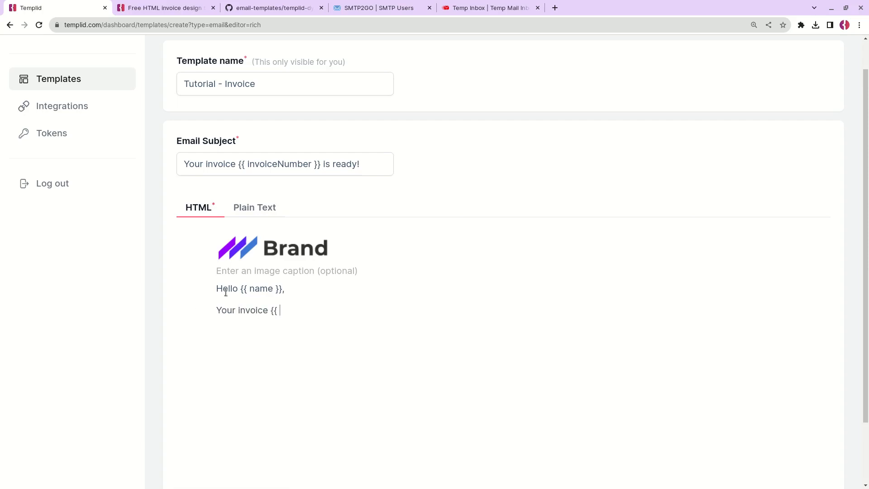
pyautogui.write('invoiceNumber }} is ready')
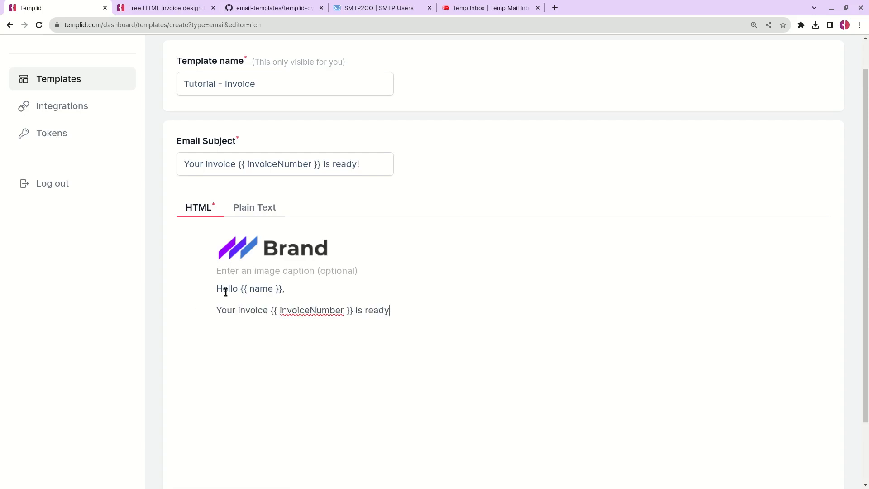
pyautogui.write('!')
pyautogui.press('Return')
pyautogui.write('Please find an')
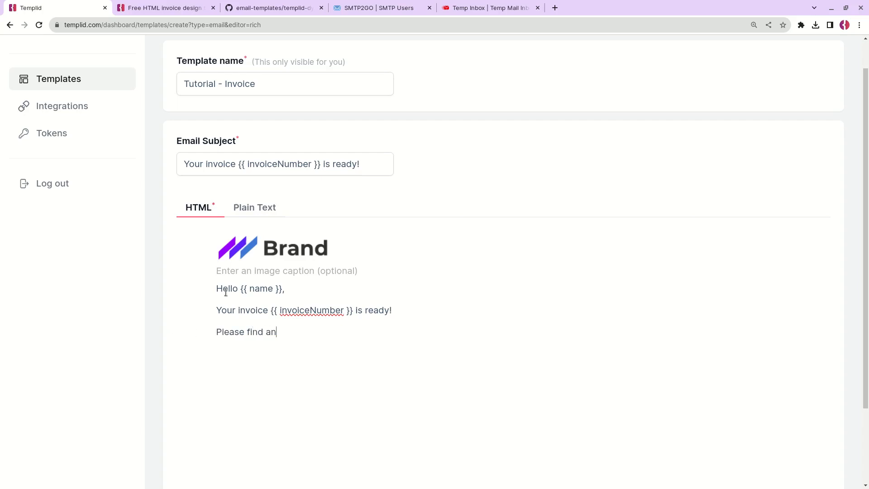
pyautogui.write(' attachment for this email.')
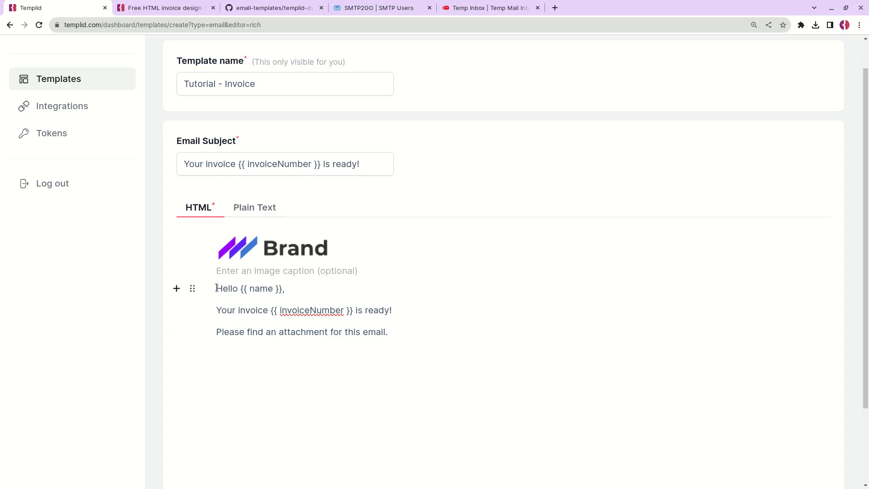
# Step: Copy the three body paragraphs from the HTML version into the Plain Text version of the email
pyautogui.moveTo(240, 288); pyautogui.dragTo(281, 290)
pyautogui.click(289, 290)
pyautogui.moveTo(271, 310); pyautogui.dragTo(356, 312)
pyautogui.click(383, 309)
pyautogui.moveTo(386, 331); pyautogui.dragTo(219, 289)
pyautogui.moveTo(396, 330); pyautogui.dragTo(216, 290)
pyautogui.hotkey('ctrl', 'c')
pyautogui.click(258, 207)
pyautogui.click(239, 282)
pyautogui.hotkey('ctrl', 'v')
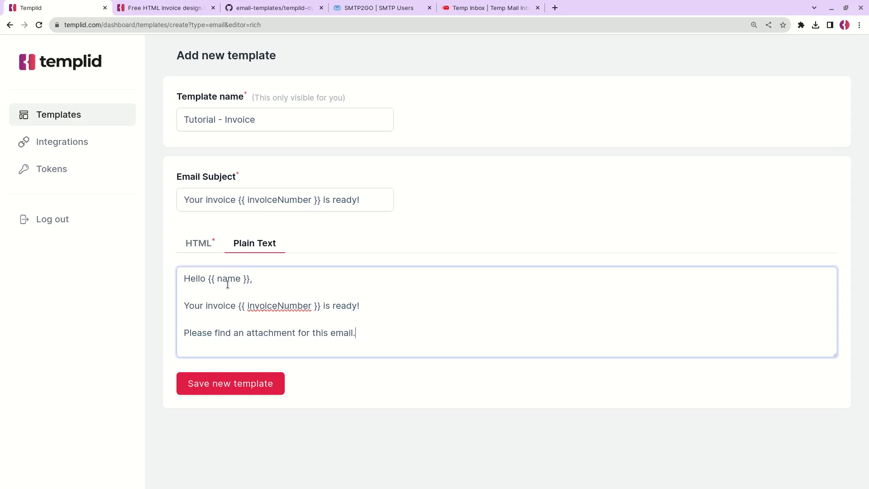
# Step: Save the email template and set up a new PDF template that uses the Custom HTML editor
pyautogui.click(211, 385)
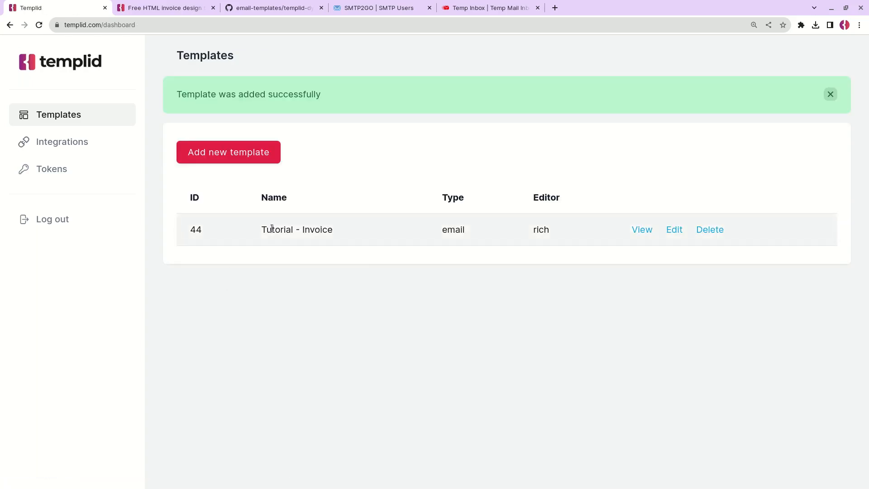
pyautogui.moveTo(442, 229); pyautogui.dragTo(460, 231)
pyautogui.click(257, 161)
pyautogui.click(446, 162)
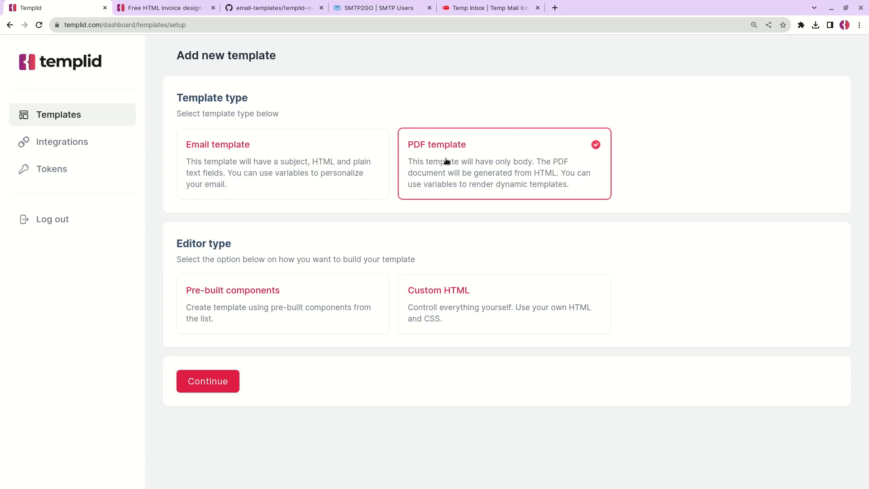
pyautogui.click(447, 299)
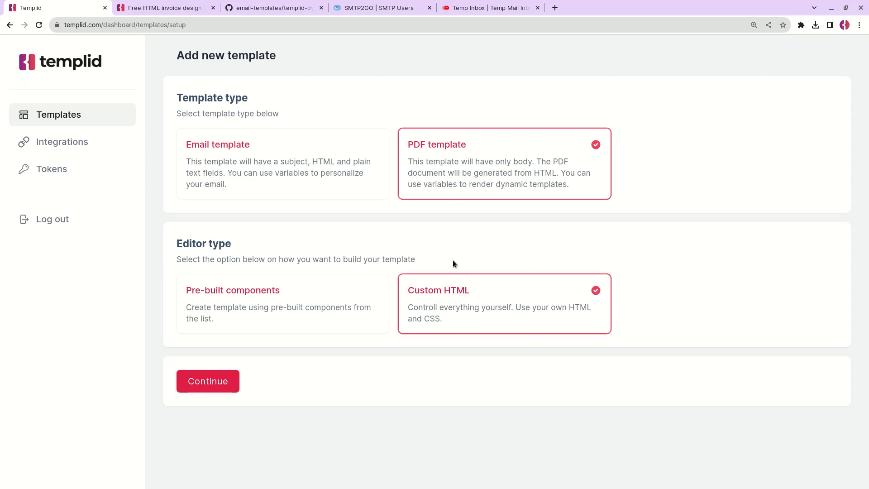
pyautogui.click(221, 382)
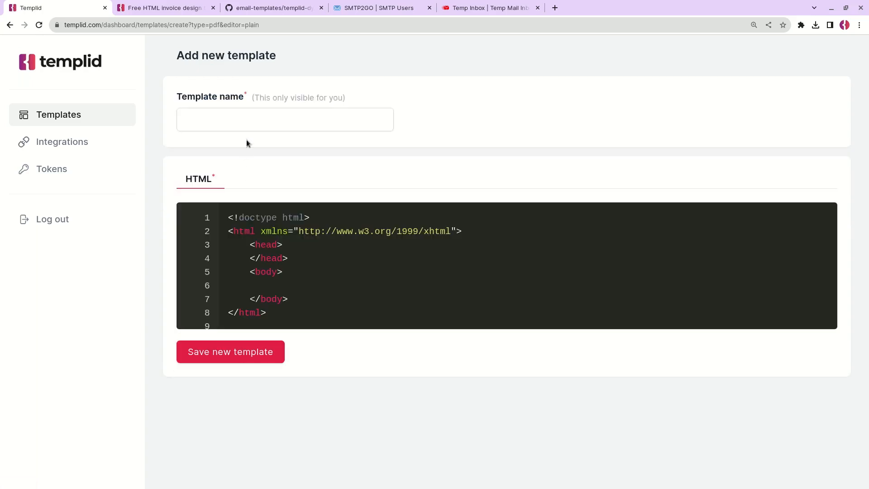
# Step: Name the new PDF template "[PDF] Tutorial - Invoice"
pyautogui.click(248, 119)
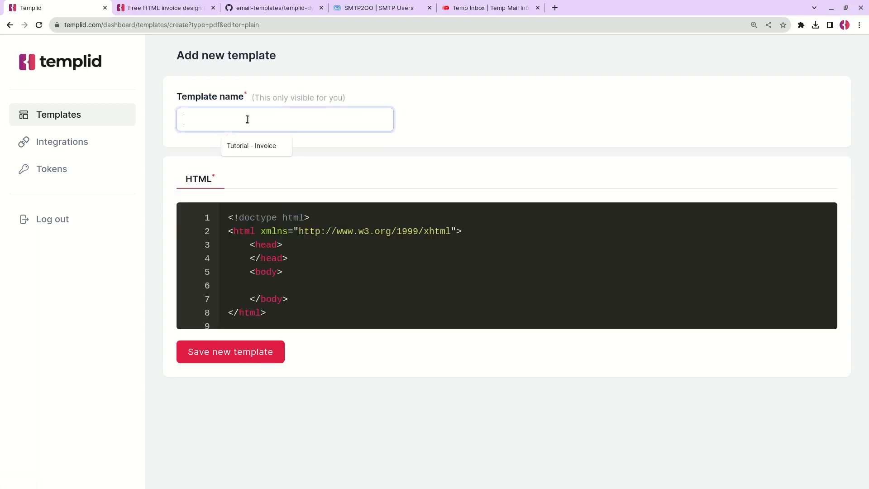
pyautogui.click(251, 145)
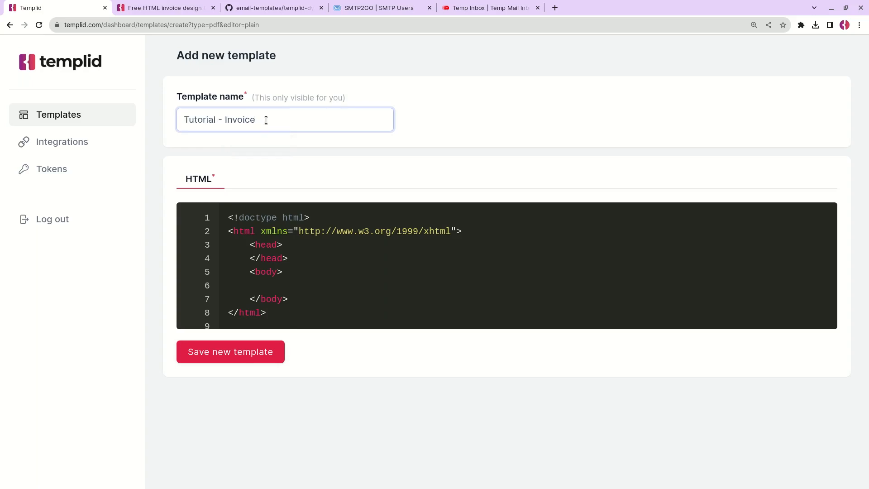
pyautogui.press('Home')
pyautogui.write('[] ')
pyautogui.write('PDF')
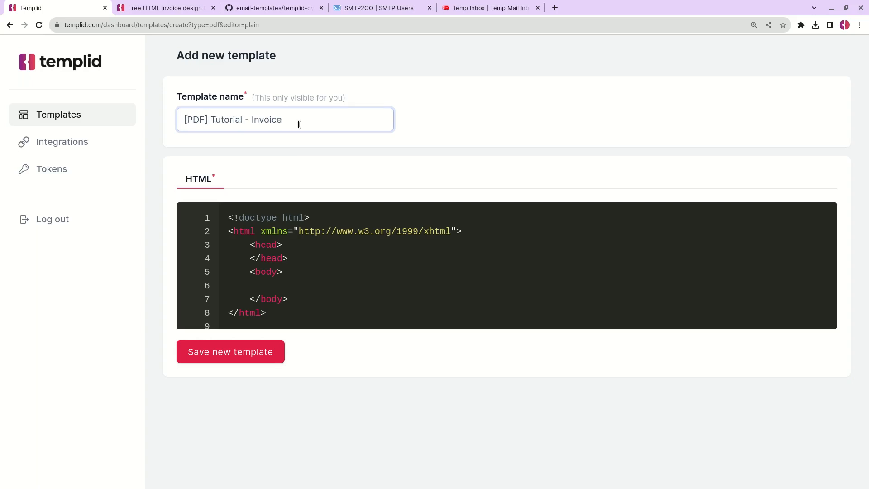
# Step: Switch to the invoice-02 folder on GitHub and copy the raw code of templid_template_with_dynamic_variables.html
pyautogui.click(291, 274)
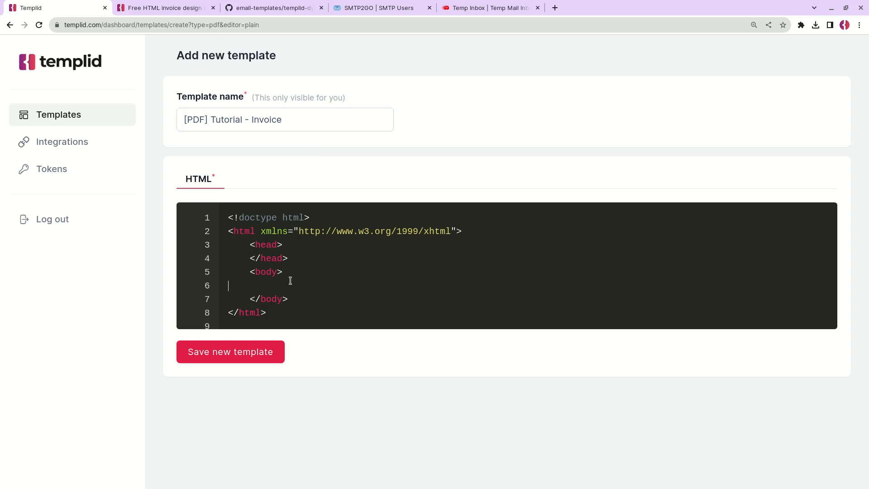
pyautogui.hotkey('ctrl', 'Tab')
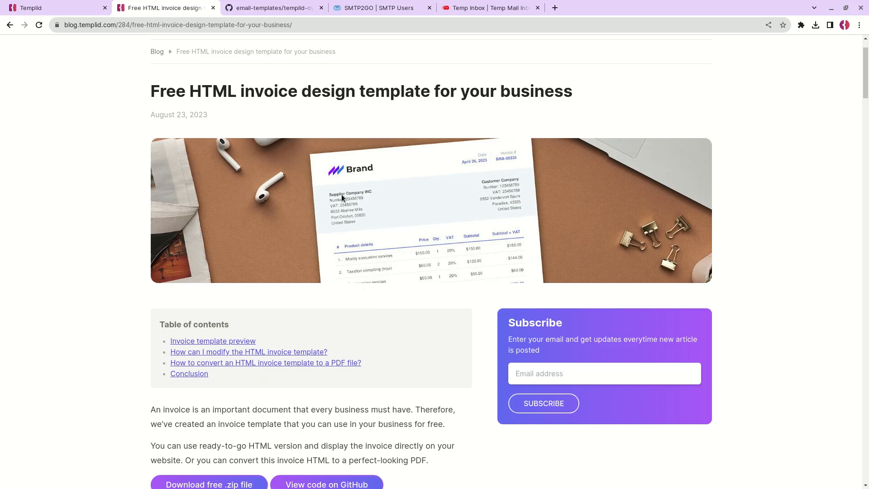
pyautogui.click(281, 14)
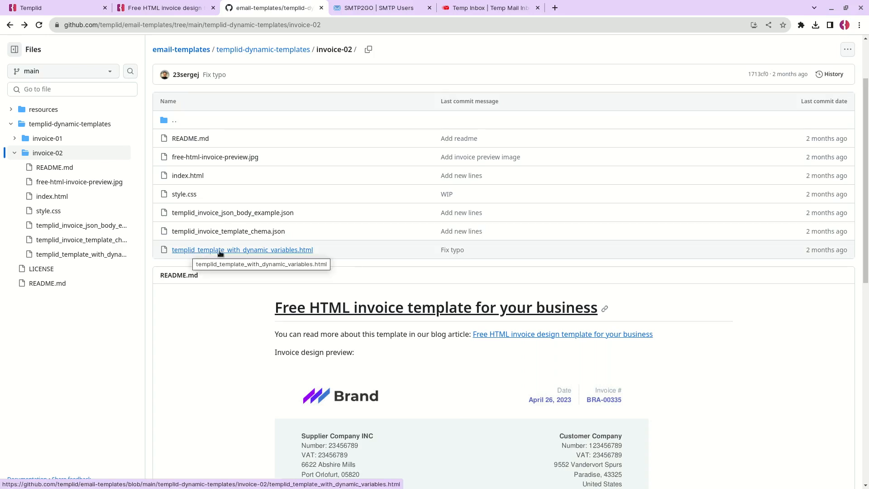
pyautogui.click(267, 251)
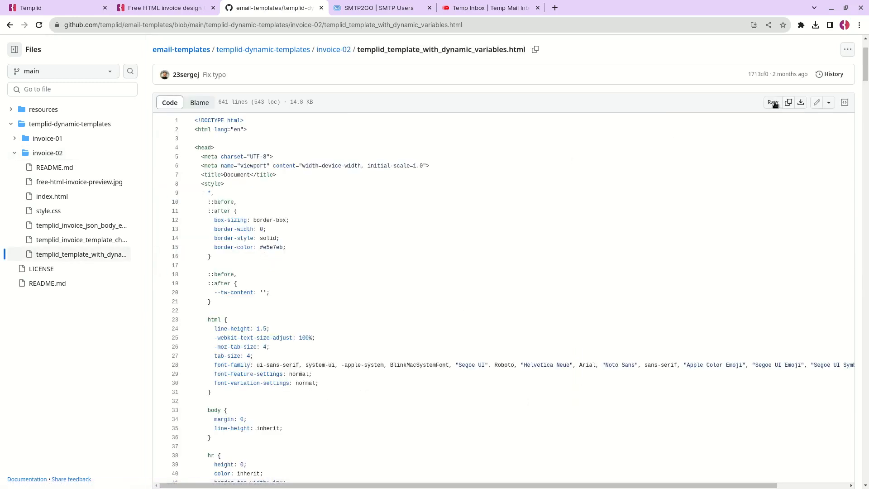
# Step: Back in Templid, replace the PDF template's default HTML with the copied invoice code and save the template
pyautogui.click(174, 6)
pyautogui.click(86, 8)
pyautogui.click(231, 259)
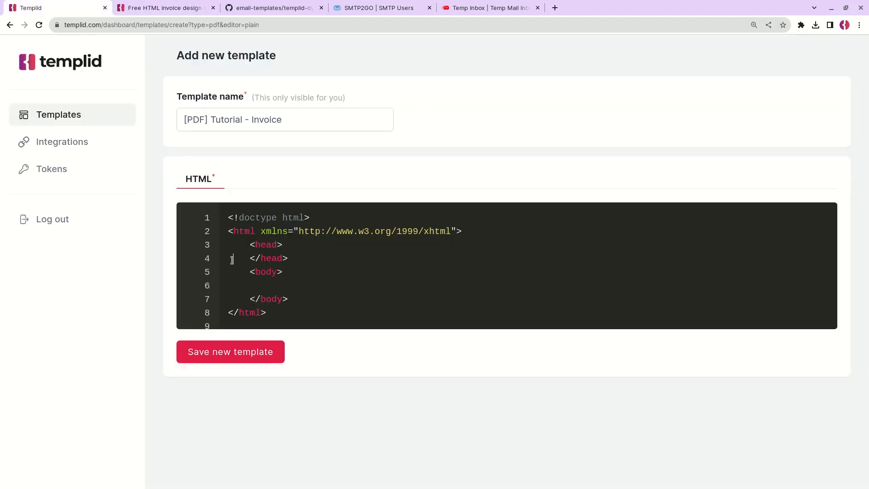
pyautogui.hotkey('ctrl', 'a')
pyautogui.hotkey('ctrl', 'v')
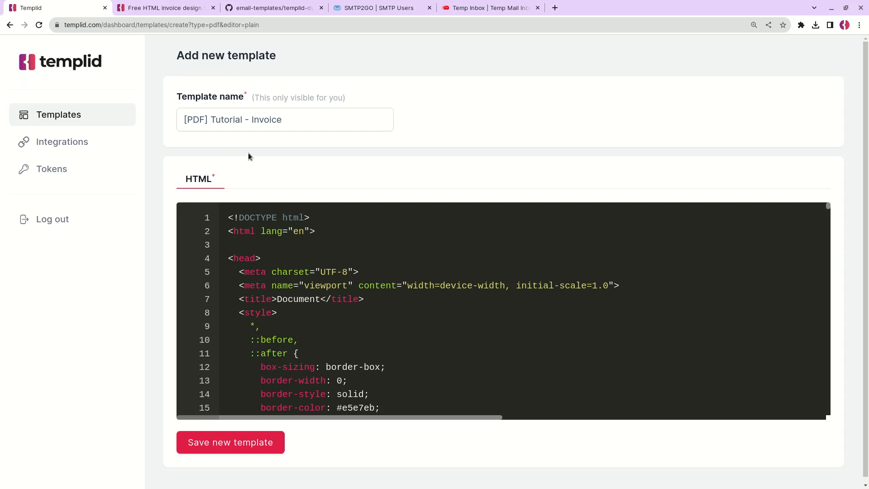
pyautogui.click(233, 448)
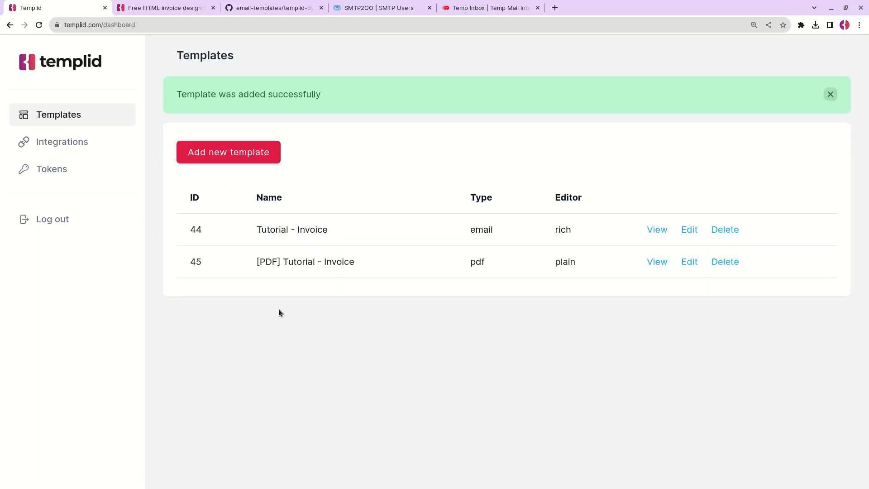
# Step: Examine the variable definitions in templid_invoice_template_chema.json in the invoice-02 folder on GitHub
pyautogui.click(246, 10)
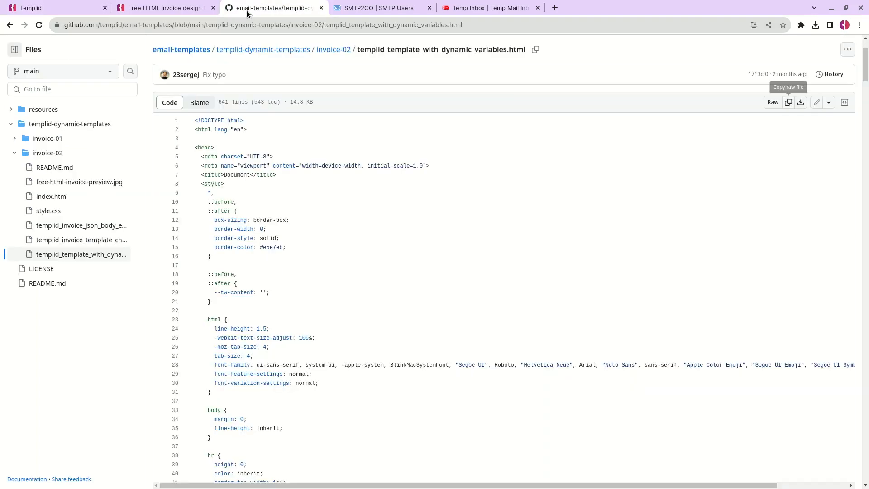
pyautogui.click(322, 50)
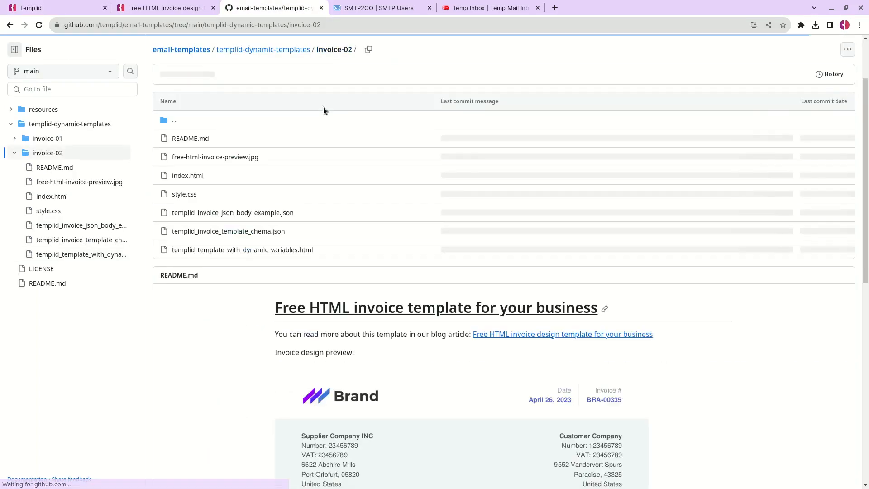
pyautogui.click(243, 233)
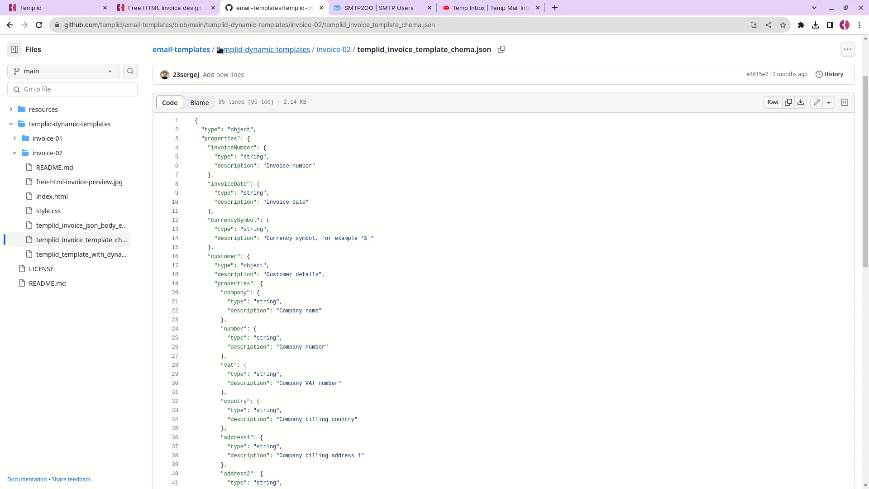
pyautogui.moveTo(192, 13)
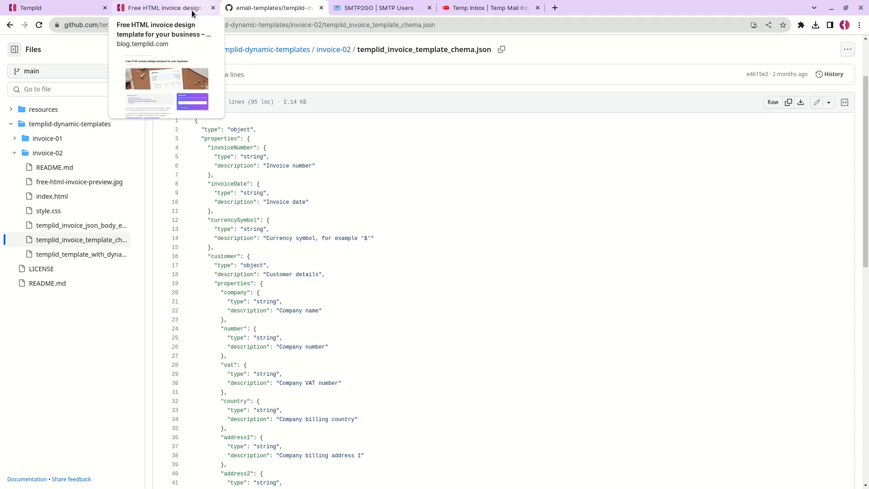
# Step: Review Templid's Integrations page, and look up the connection settings and details of the templid.com SMTP user in SMTP2GO
pyautogui.click(64, 12)
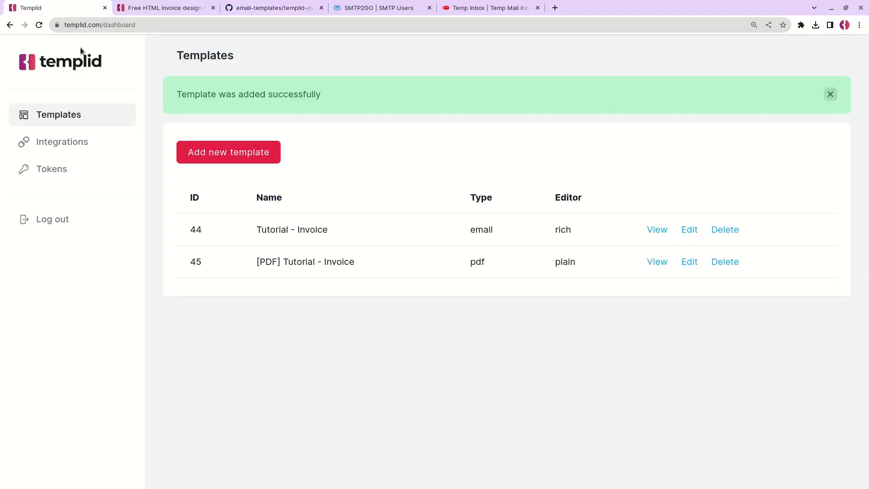
pyautogui.click(63, 146)
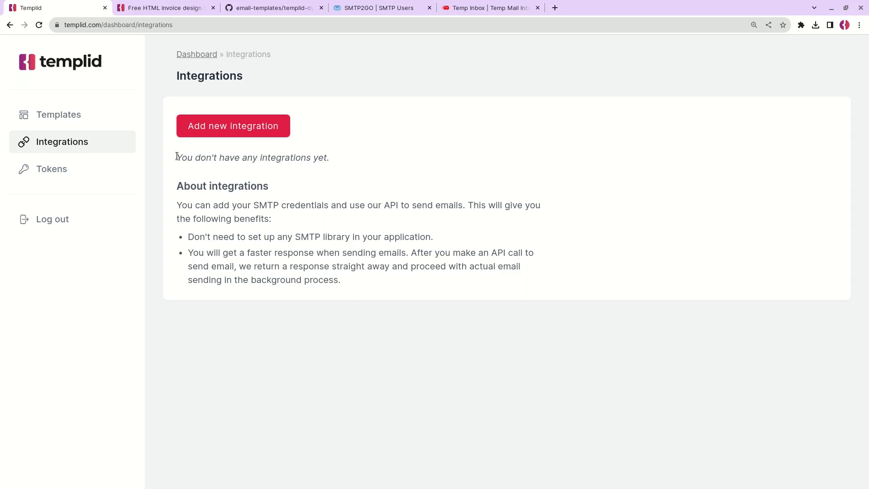
pyautogui.click(346, 10)
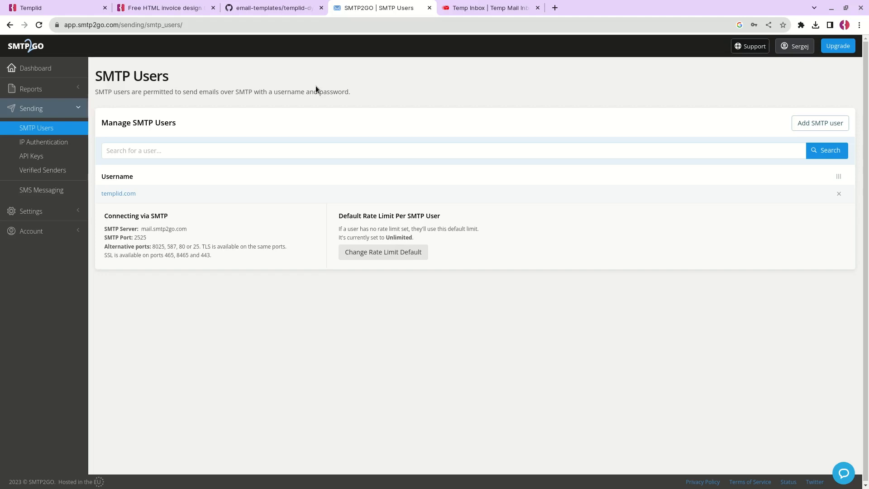
pyautogui.click(132, 193)
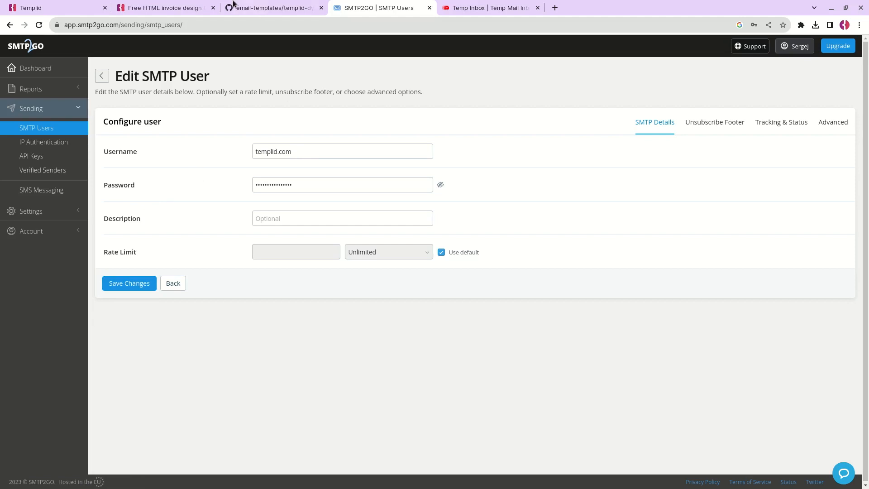
# Step: Start a new integration in Templid and set its host to mail.smtp2go.com, copied from the SMTP server shown in SMTP2GO
pyautogui.click(190, 10)
pyautogui.click(72, 9)
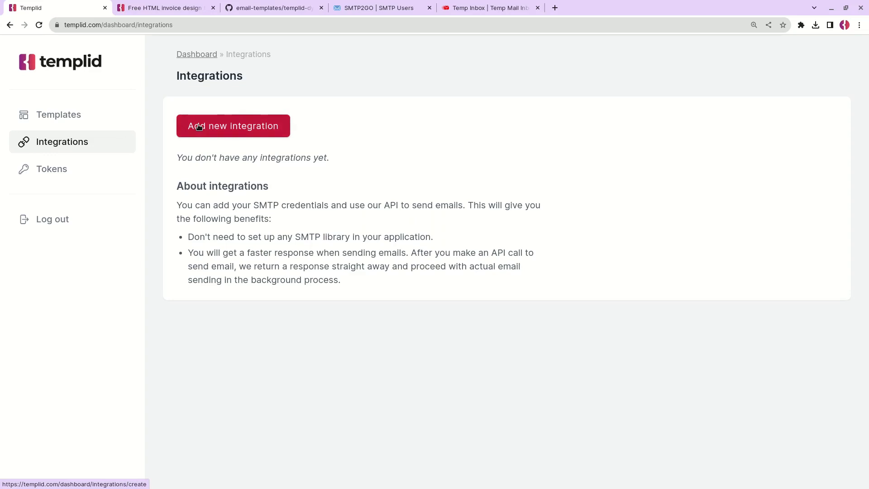
pyautogui.click(221, 132)
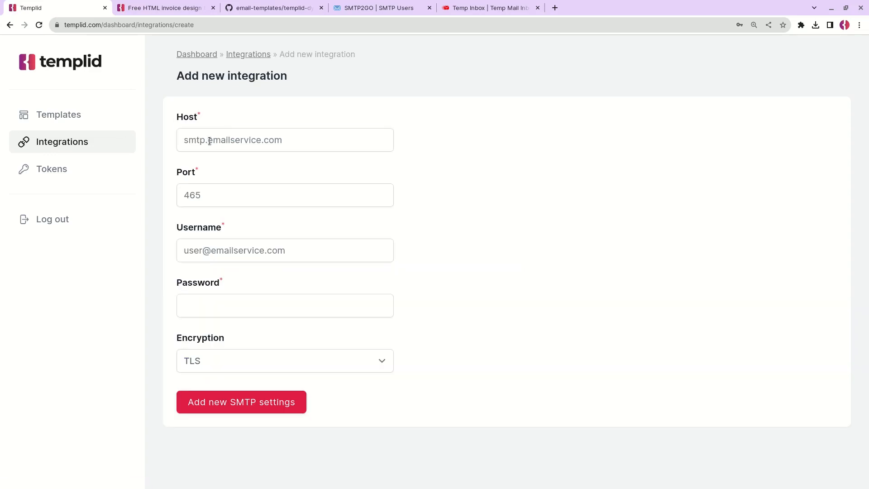
pyautogui.click(380, 7)
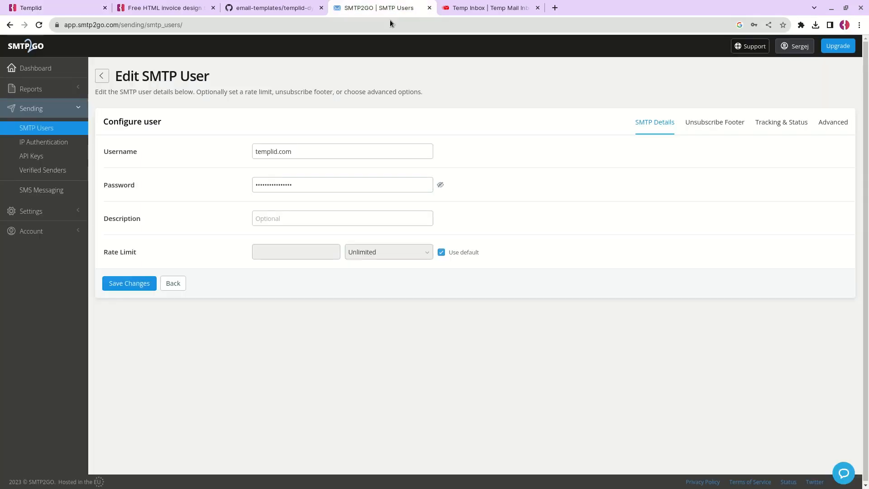
pyautogui.click(102, 75)
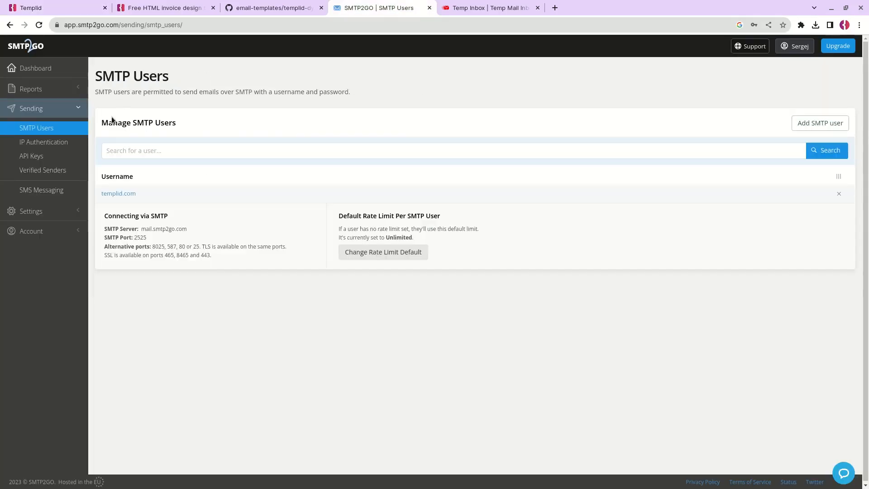
pyautogui.moveTo(141, 228); pyautogui.dragTo(187, 229)
pyautogui.hotkey('ctrl', 'c')
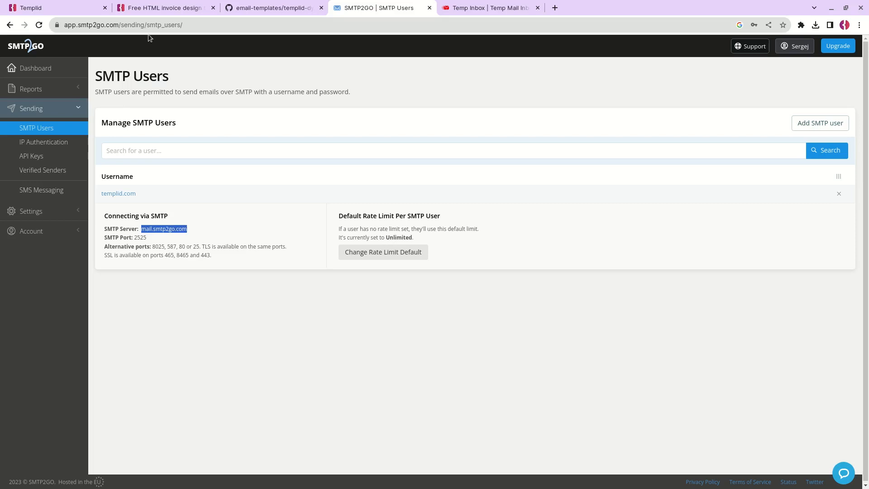
pyautogui.click(88, 8)
pyautogui.hotkey('ctrl', 'v')
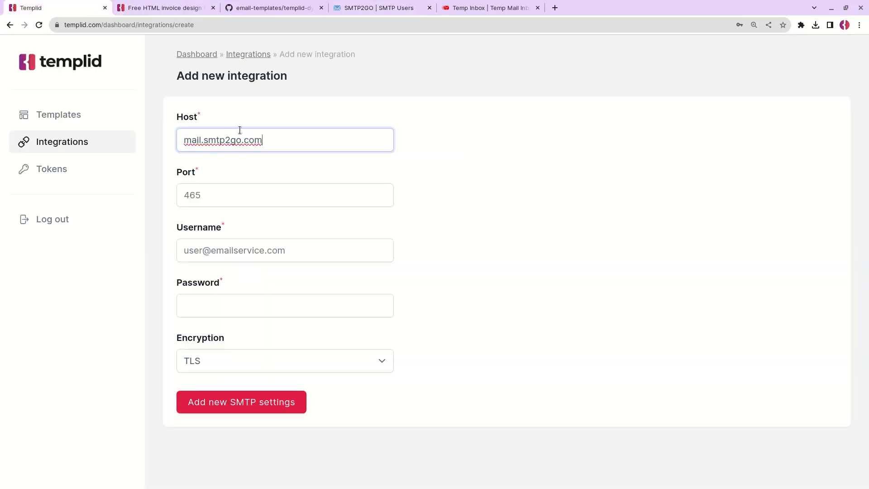
# Step: Copy the SMTP port from SMTP2GO and set the integration's port to 2525 in Templid
pyautogui.click(368, 8)
pyautogui.click(140, 237)
pyautogui.doubleClick(140, 238)
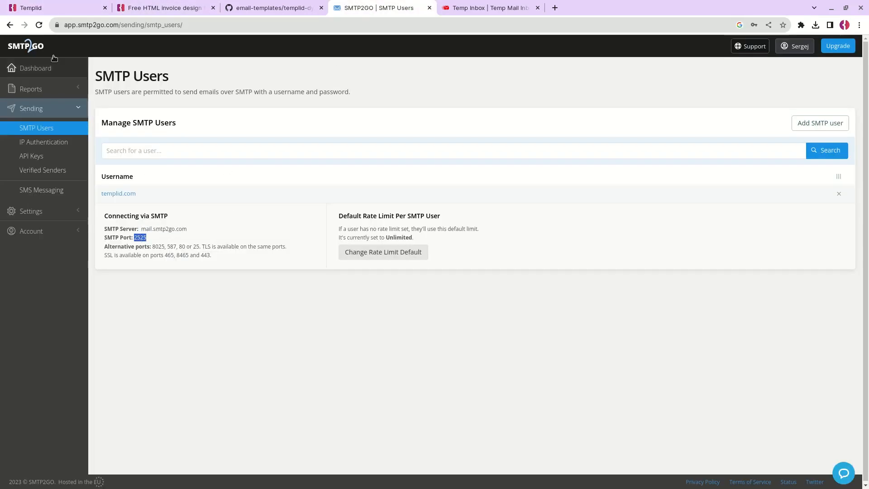
pyautogui.hotkey('ctrl', 'c')
pyautogui.click(72, 8)
pyautogui.press('Tab')
pyautogui.hotkey('ctrl', 'v')
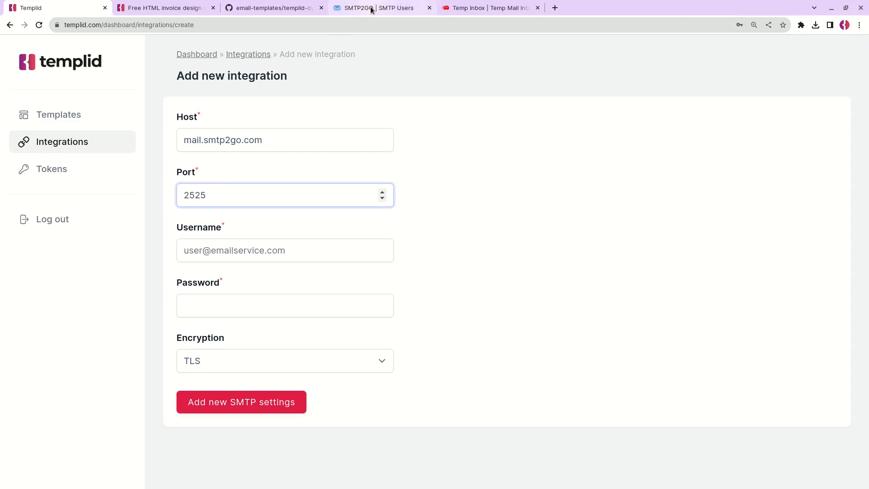
# Step: Copy the SMTP user's username from its SMTP2GO details and set the integration's username to templid.com in Templid
pyautogui.click(371, 8)
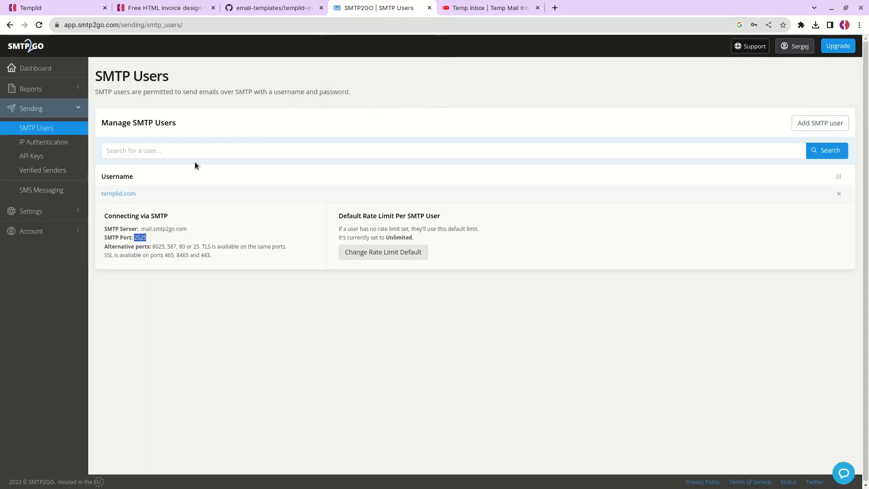
pyautogui.click(133, 193)
pyautogui.moveTo(293, 151); pyautogui.dragTo(213, 151)
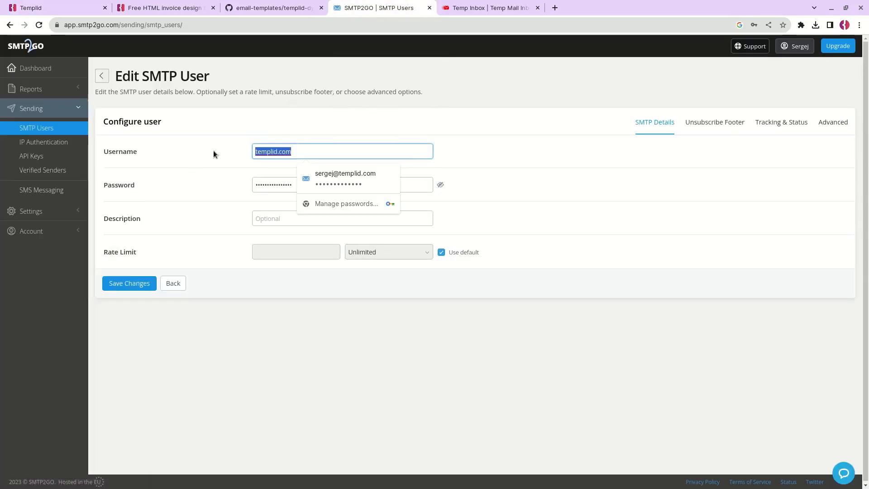
pyautogui.click(63, 8)
pyautogui.click(229, 252)
pyautogui.hotkey('ctrl', 'v')
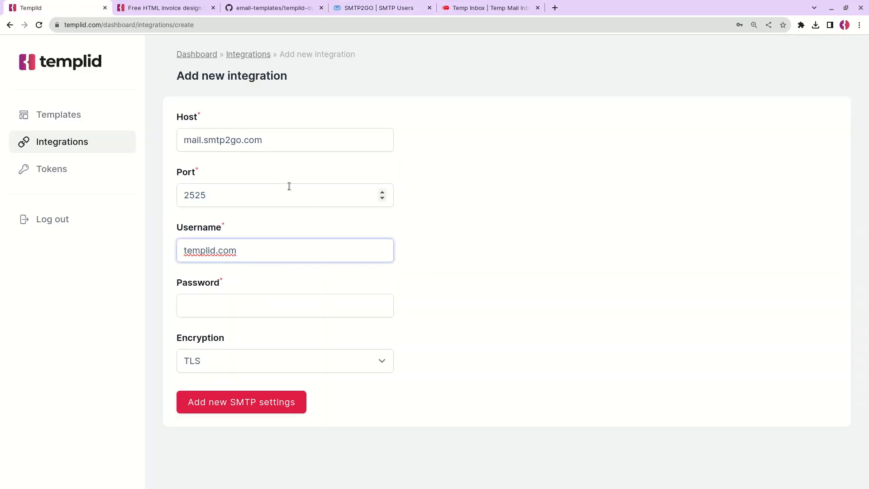
# Step: Copy the SMTP user's password from SMTP2GO into the integration's password field in Templid, and save the new SMTP integration
pyautogui.click(340, 14)
pyautogui.click(307, 151)
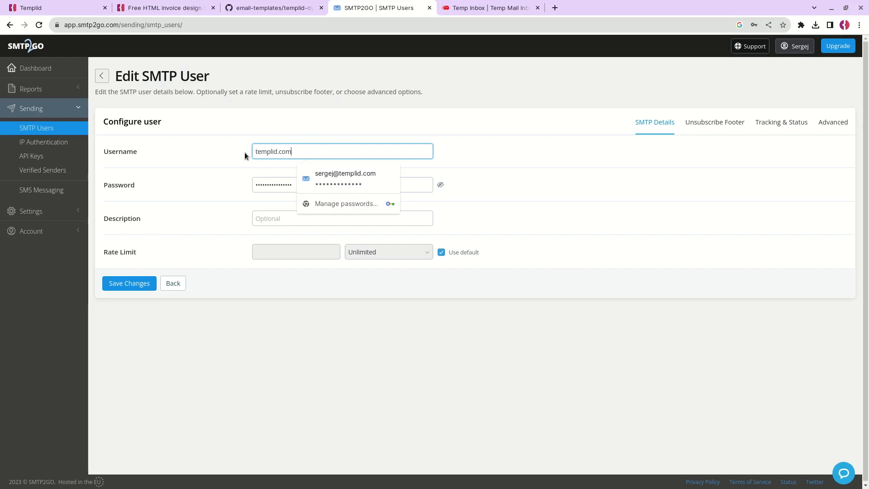
pyautogui.click(267, 184)
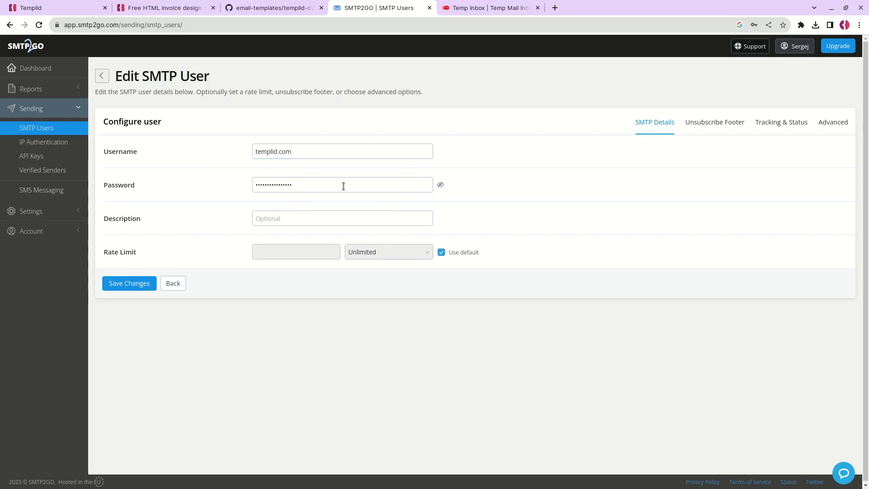
pyautogui.click(440, 185)
pyautogui.moveTo(427, 184); pyautogui.dragTo(205, 178)
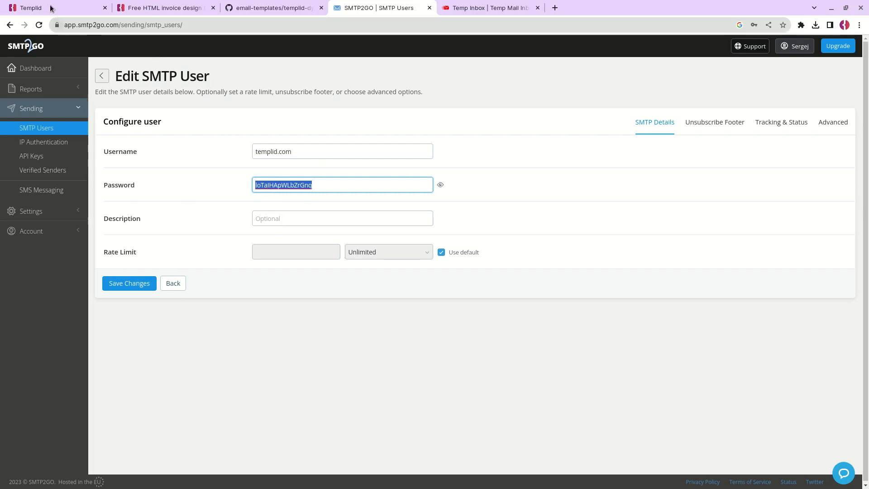
pyautogui.hotkey('ctrl', '1')
pyautogui.click(200, 305)
pyautogui.hotkey('ctrl', 'v')
pyautogui.click(167, 298)
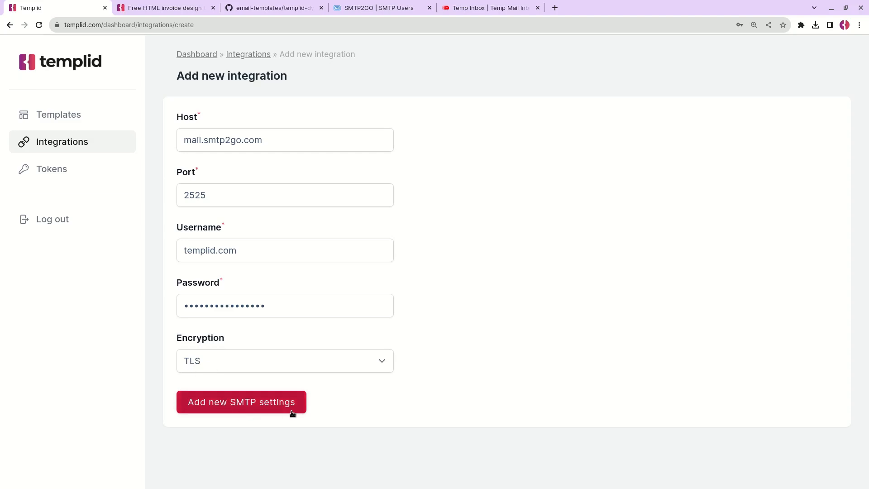
pyautogui.click(266, 407)
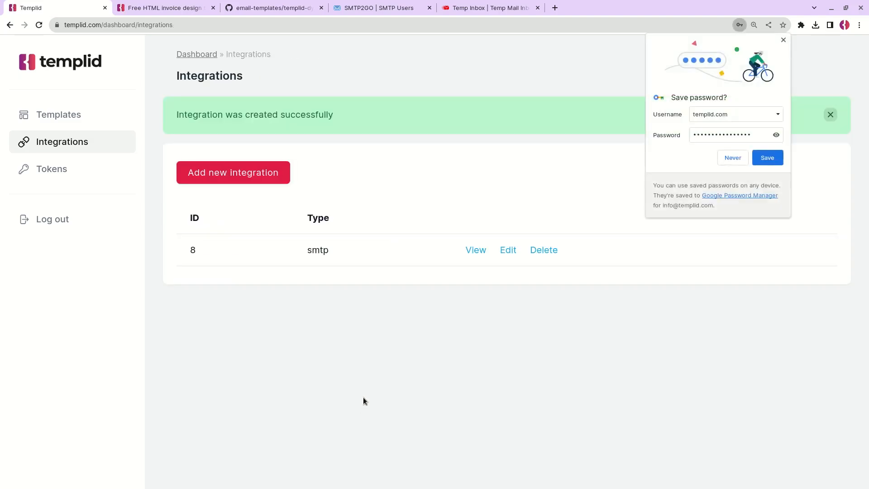
pyautogui.click(783, 41)
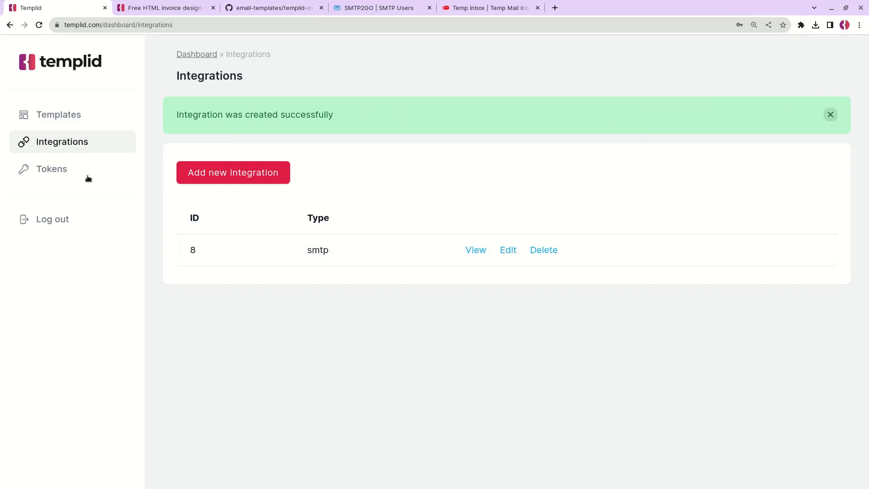
# Step: Generate a new API token in Templid and copy the whole token
pyautogui.click(60, 175)
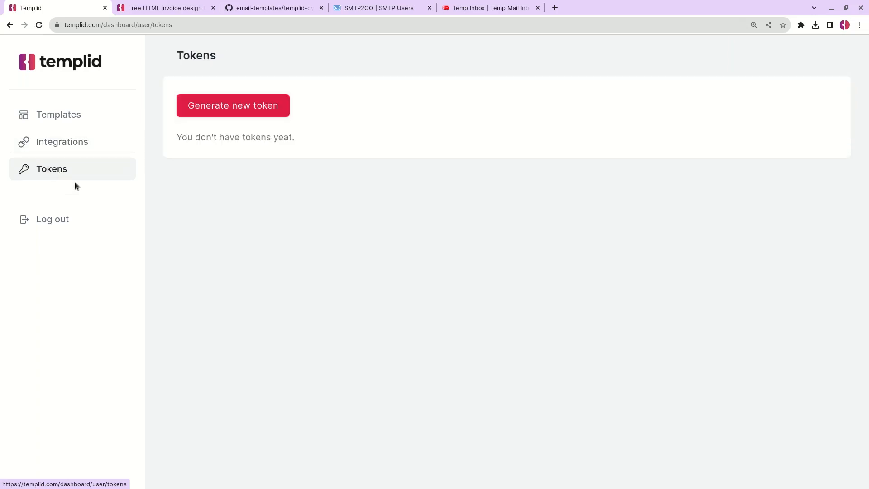
pyautogui.click(229, 114)
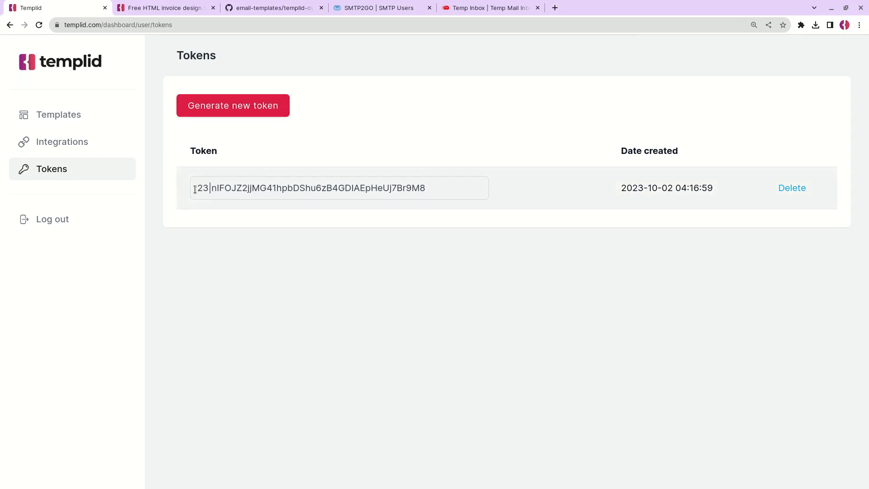
pyautogui.moveTo(194, 188); pyautogui.dragTo(423, 188)
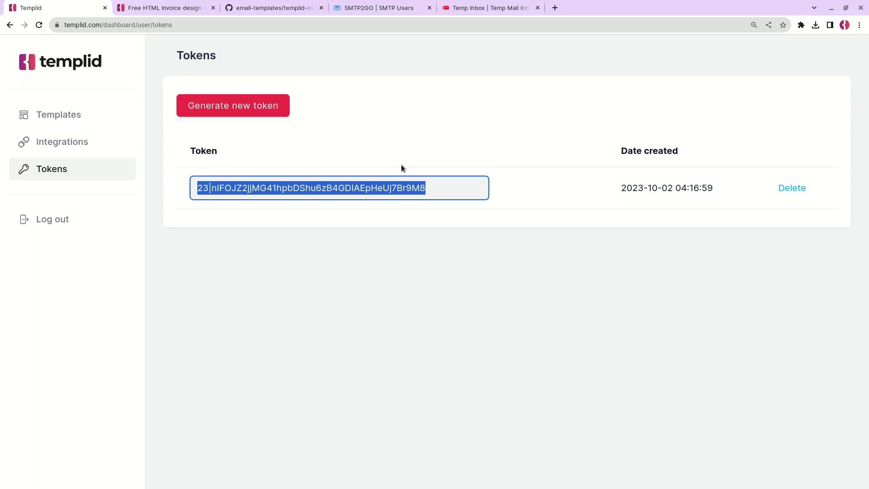
pyautogui.hotkey('alt', 'Tab')
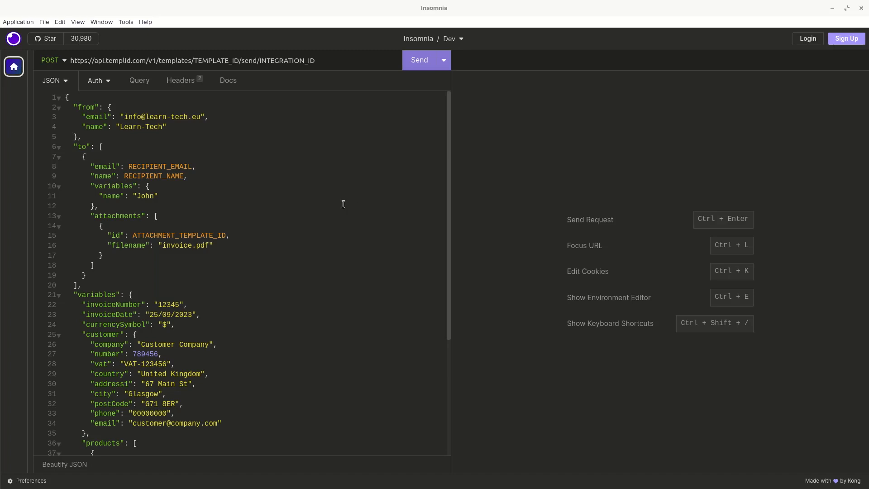
pyautogui.hotkey('alt', 'Tab')
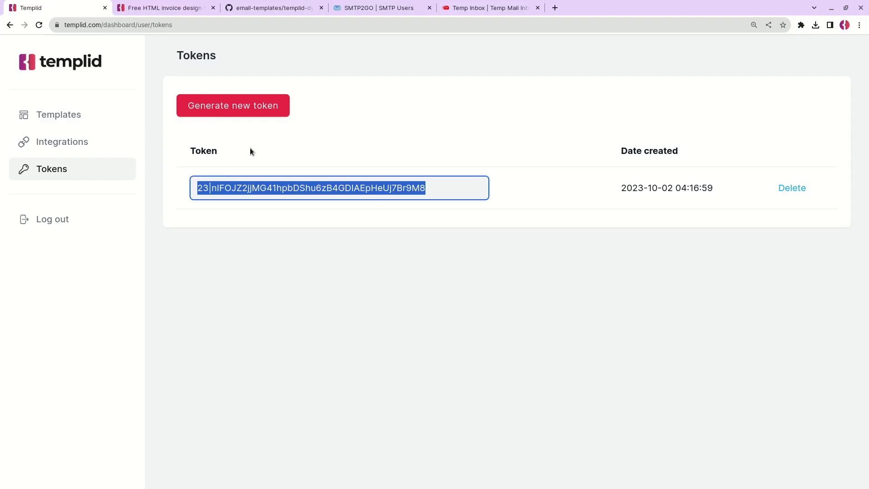
pyautogui.hotkey('ctrl', 'a')
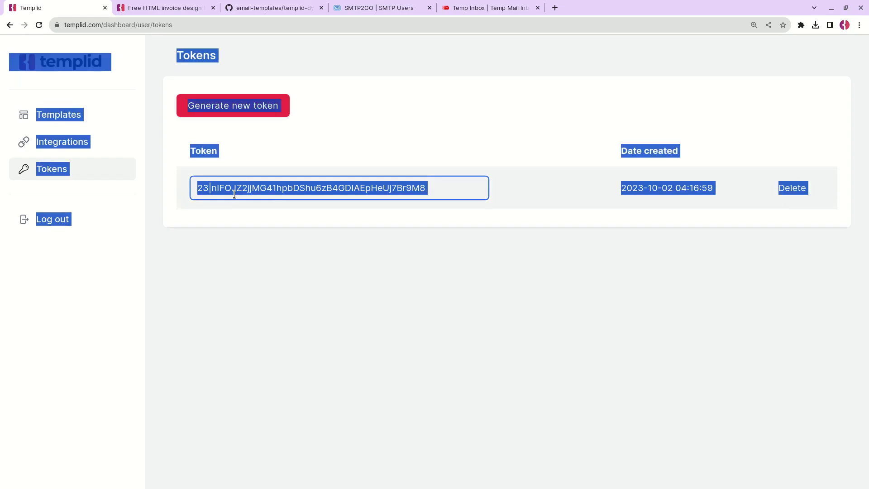
pyautogui.doubleClick(223, 188)
pyautogui.hotkey('ctrl', 'a')
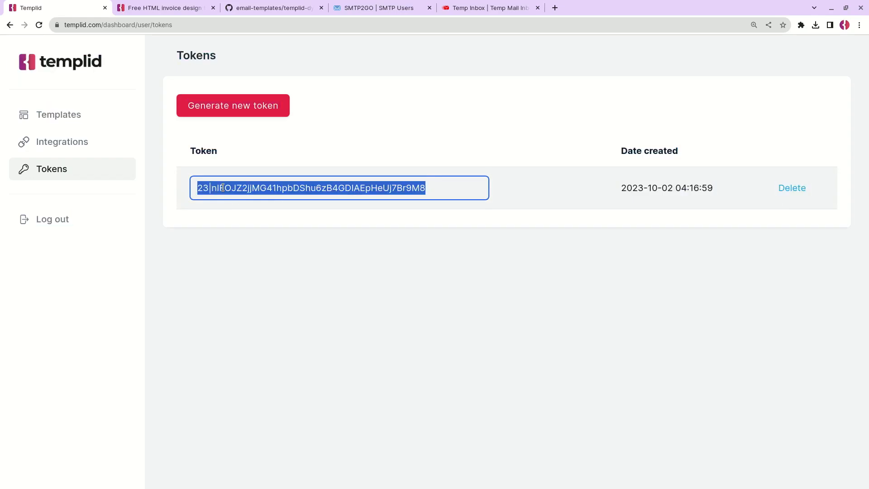
# Step: Switch to Insomnia, set the POST request's authentication to Bearer Token with the copied API token, and return to the JSON body
pyautogui.hotkey('alt', 'Tab')
pyautogui.click(90, 82)
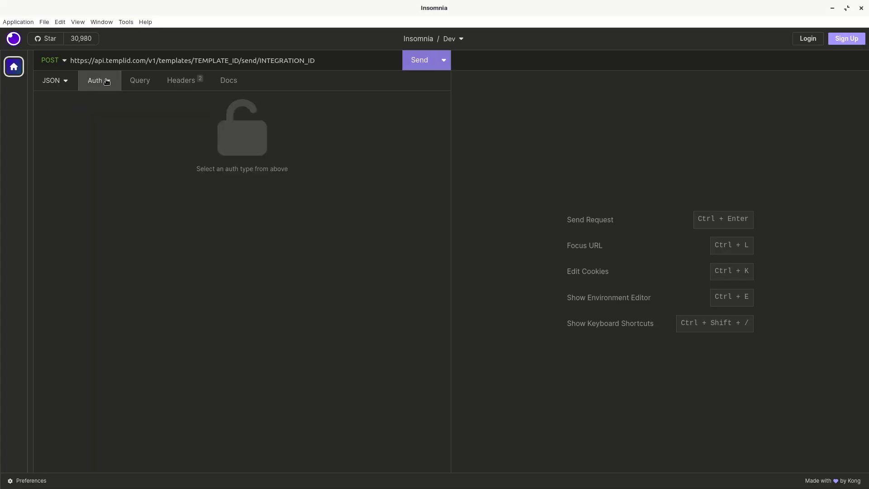
pyautogui.click(107, 81)
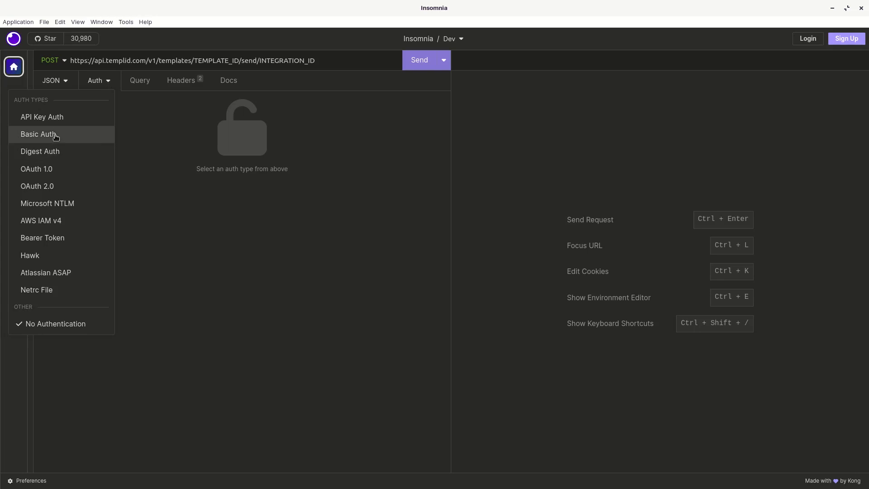
pyautogui.click(36, 244)
pyautogui.click(152, 128)
pyautogui.hotkey('ctrl', 'v')
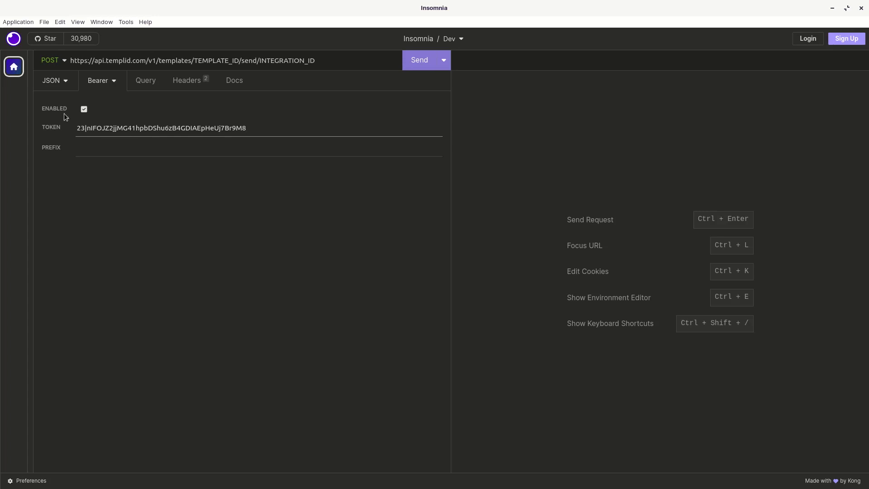
pyautogui.click(50, 80)
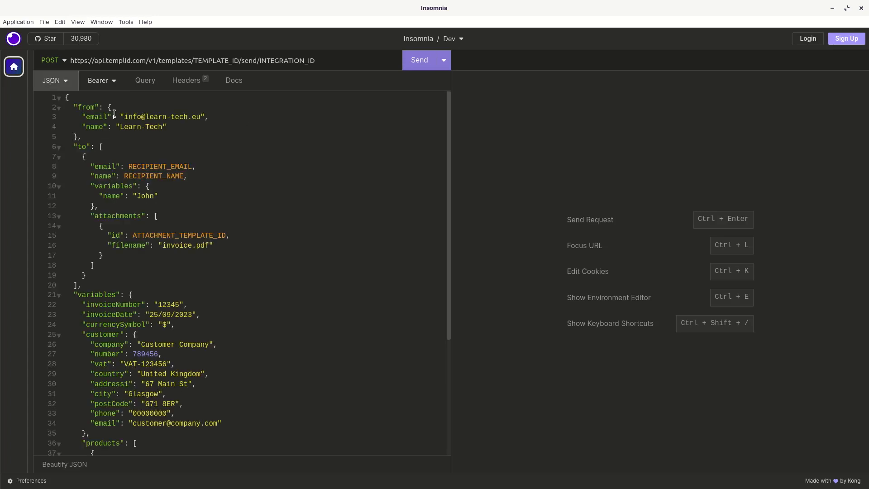
# Step: Copy the ID of the Tutorial - Invoice email template from Templid and replace TEMPLATE_ID in Insomnia's request URL with 44
pyautogui.doubleClick(202, 64)
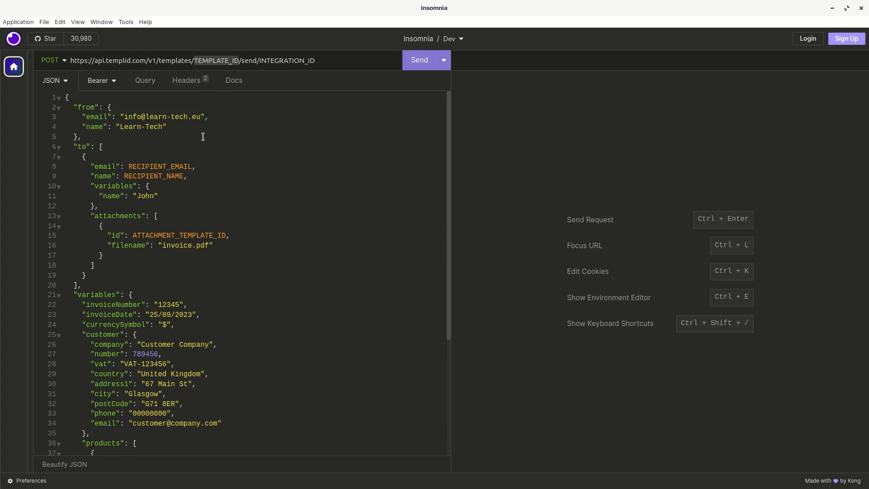
pyautogui.hotkey('alt', 'Tab')
pyautogui.click(63, 118)
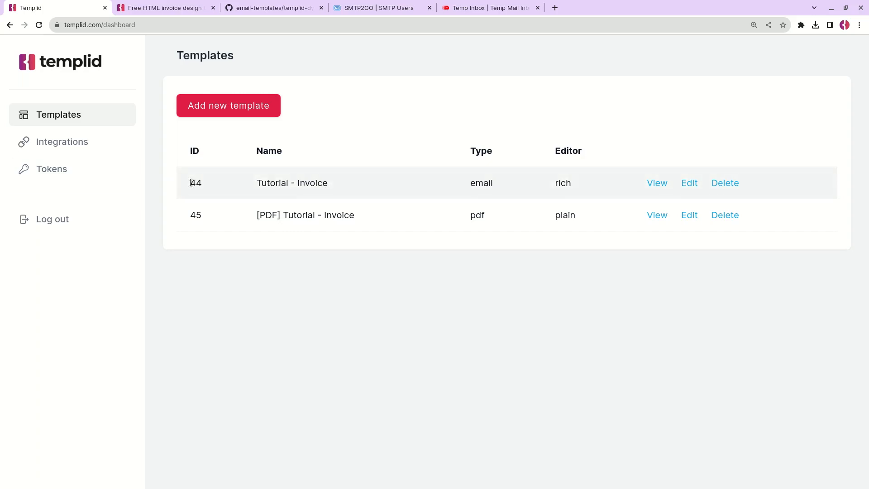
pyautogui.hotkey('ctrl', 'c')
pyautogui.hotkey('alt', 'Tab')
pyautogui.hotkey('ctrl', 'v')
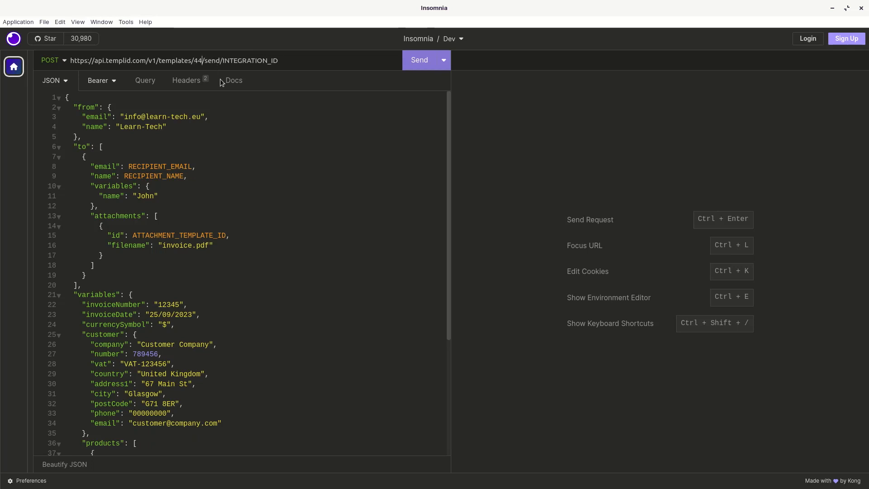
# Step: Copy the SMTP integration's ID from Templid and replace INTEGRATION_ID in Insomnia's request URL with 8
pyautogui.hotkey('alt', 'Tab')
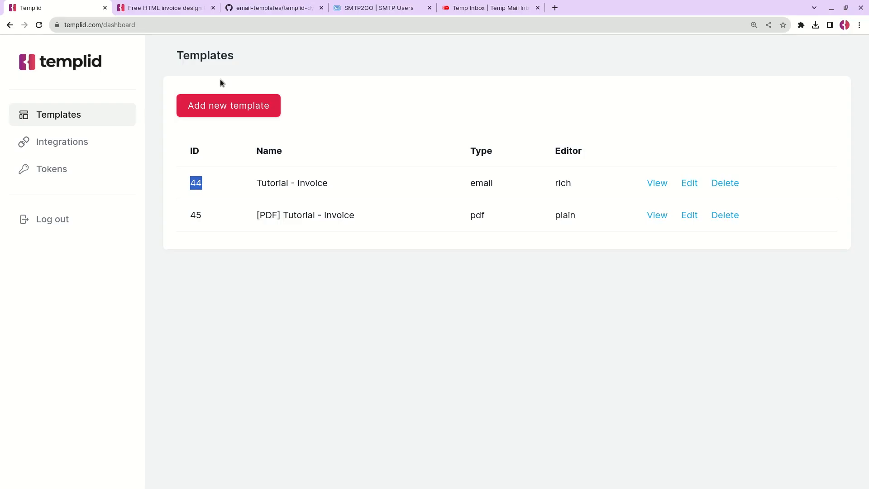
pyautogui.click(86, 140)
pyautogui.doubleClick(193, 204)
pyautogui.hotkey('alt', 'Tab')
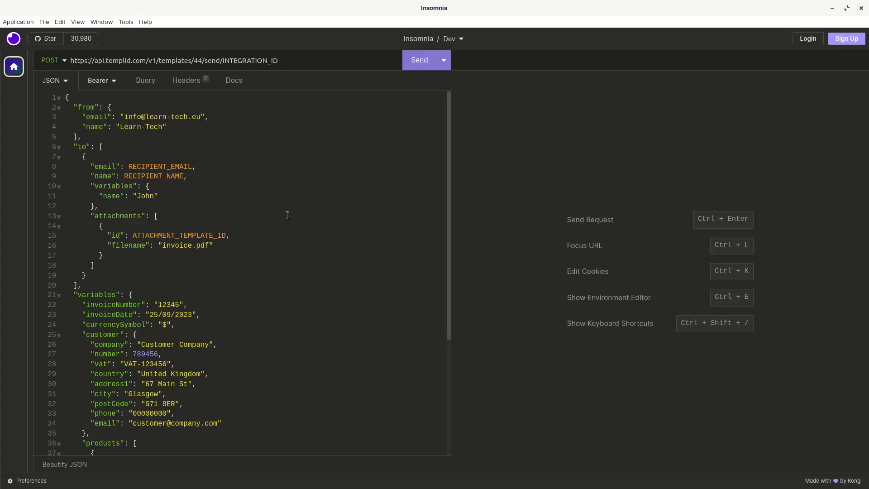
pyautogui.doubleClick(263, 60)
pyautogui.hotkey('ctrl', 'v')
# Step: Examine the template and integration parts of the request URL and the "from" and "to" blocks of the JSON body
pyautogui.doubleClick(163, 61)
pyautogui.doubleClick(198, 60)
pyautogui.doubleClick(209, 61)
pyautogui.click(221, 61)
pyautogui.moveTo(221, 60); pyautogui.dragTo(232, 61)
pyautogui.moveTo(74, 105); pyautogui.dragTo(112, 134)
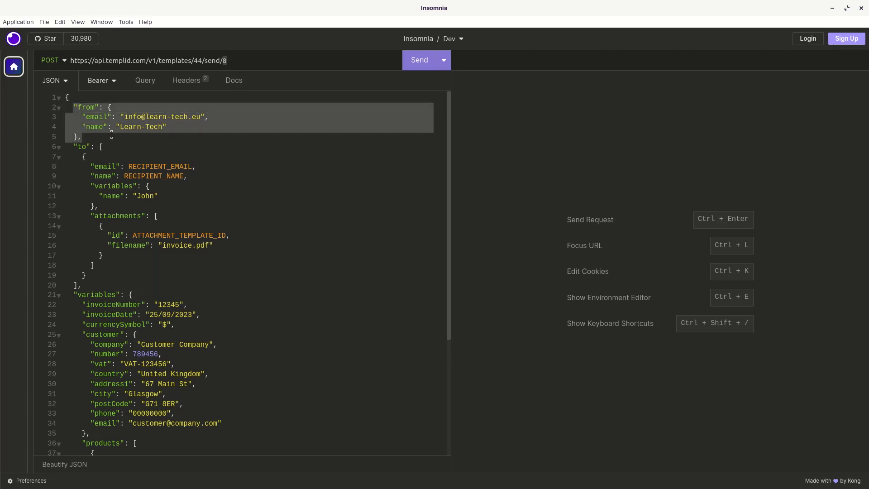
pyautogui.click(141, 130)
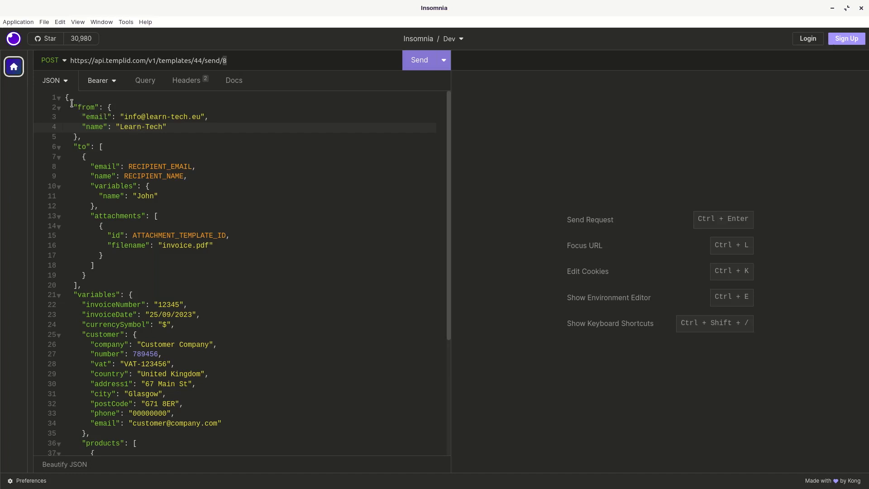
pyautogui.click(86, 107)
pyautogui.doubleClick(89, 107)
pyautogui.click(93, 120)
pyautogui.doubleClick(94, 126)
pyautogui.click(109, 143)
pyautogui.click(91, 157)
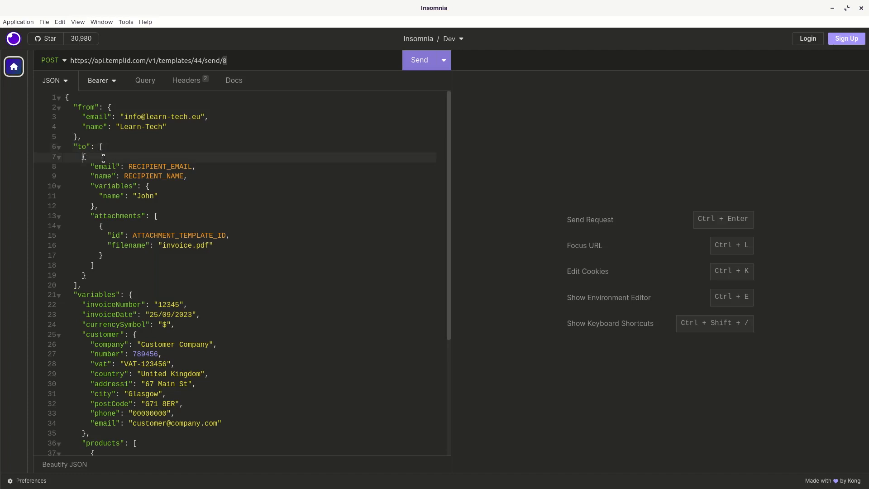
# Step: Copy the temporary e-mail address from temp-inbox.com and replace RECIPIENT_EMAIL in Insomnia's JSON body with it in quotes
pyautogui.doubleClick(136, 168)
pyautogui.hotkey('alt', 'Tab')
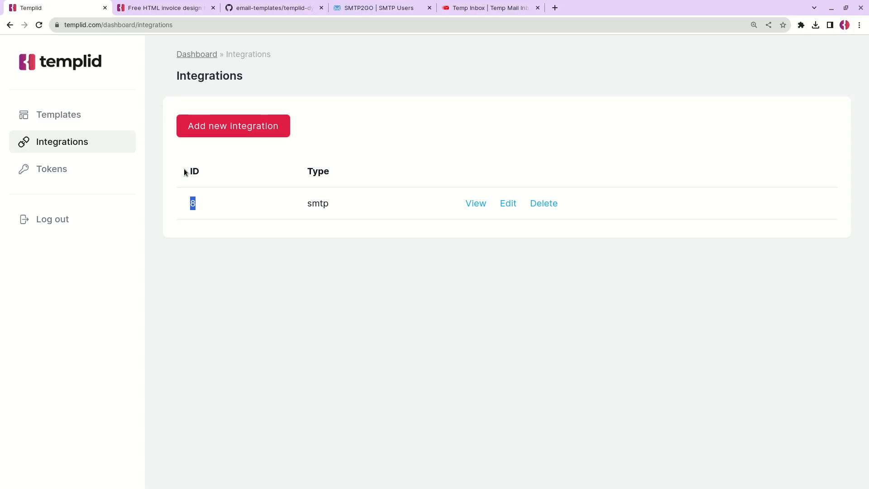
pyautogui.click(464, 4)
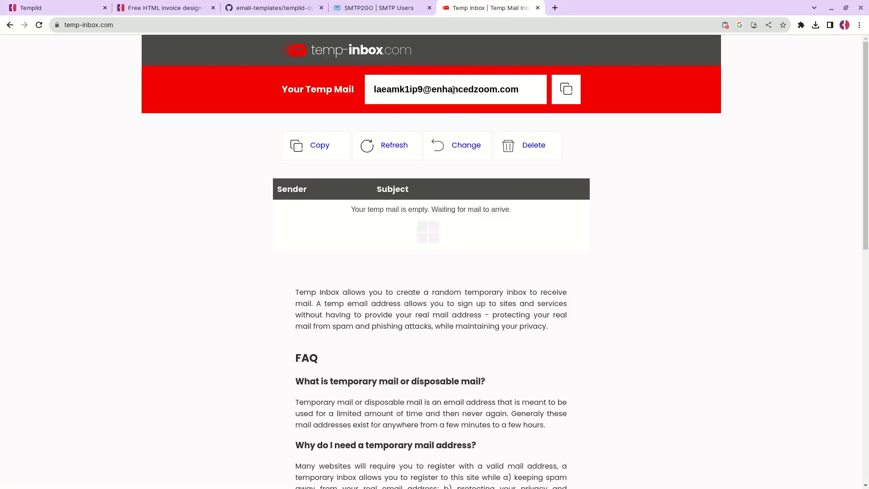
pyautogui.click(564, 95)
pyautogui.hotkey('alt', 'Tab')
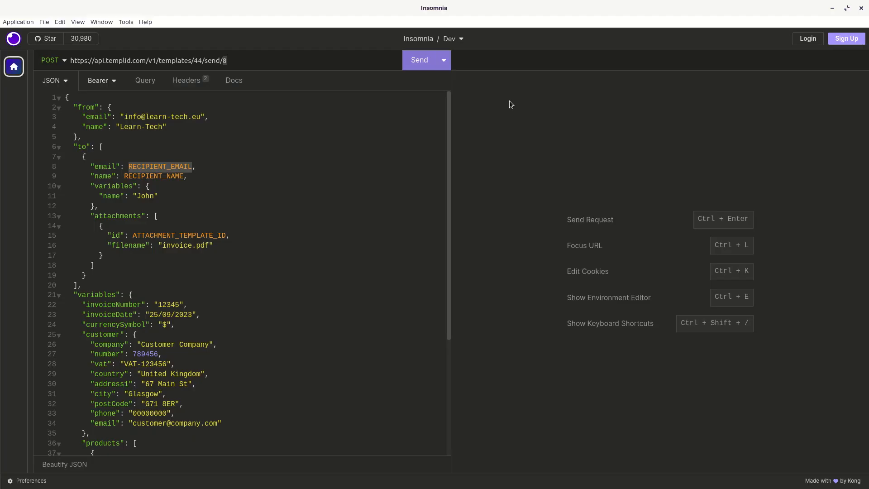
pyautogui.write('"')
pyautogui.hotkey('ctrl', 'v')
# Step: Replace RECIPIENT_NAME in the JSON body with the recipient's first name in quotes
pyautogui.doubleClick(154, 176)
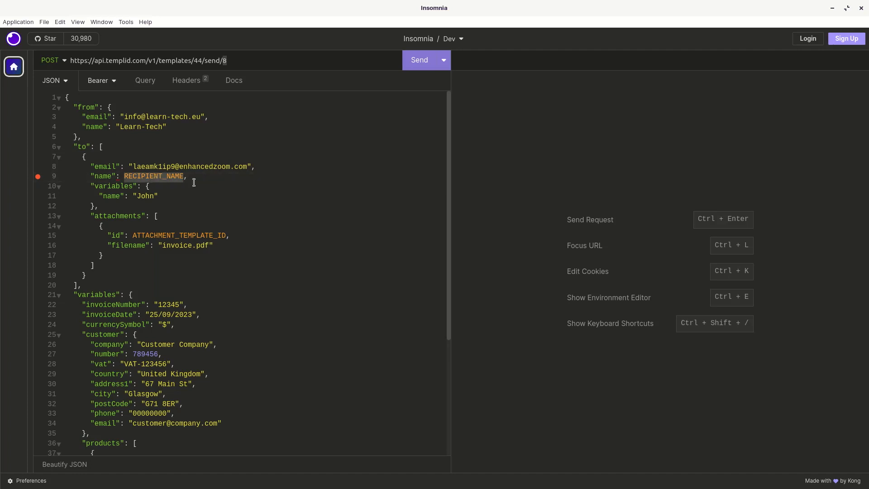
pyautogui.press('BackSpace')
pyautogui.write('"')
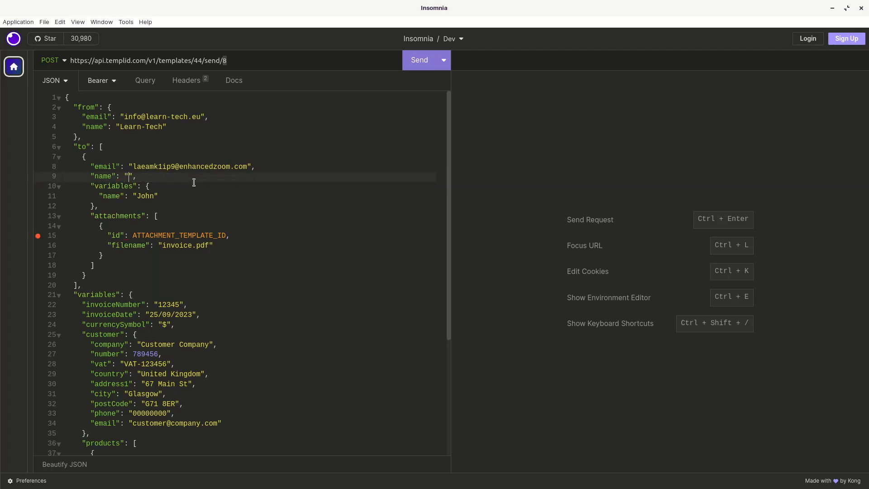
pyautogui.write('John')
# Step: Examine the recipient's name variable and the start of the attachments list in the JSON body
pyautogui.click(175, 185)
pyautogui.doubleClick(111, 196)
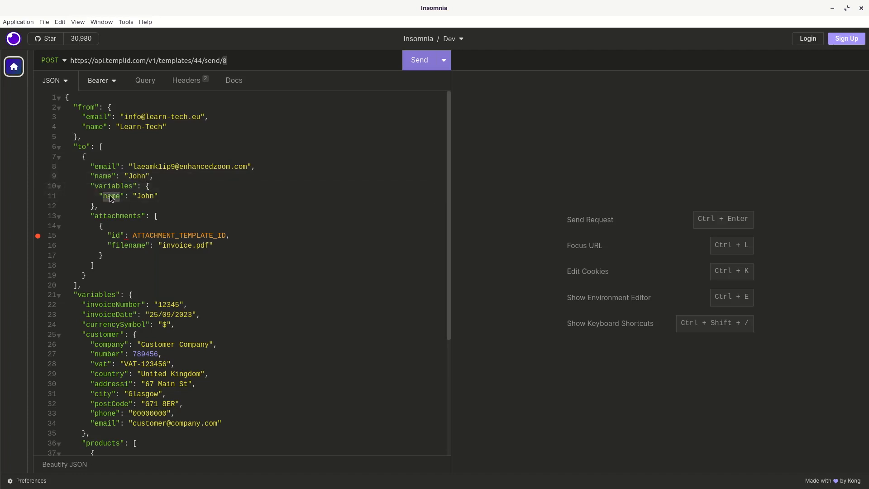
pyautogui.click(139, 197)
pyautogui.doubleClick(107, 197)
pyautogui.doubleClick(145, 197)
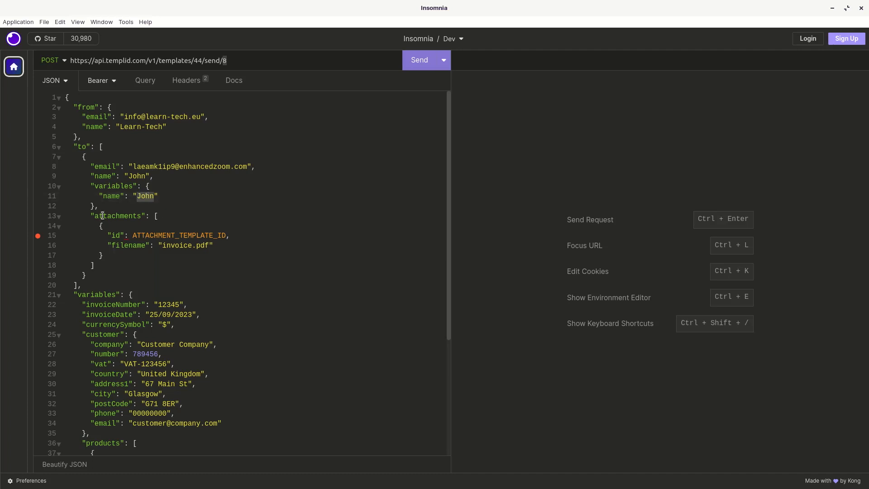
pyautogui.moveTo(91, 215); pyautogui.dragTo(159, 215)
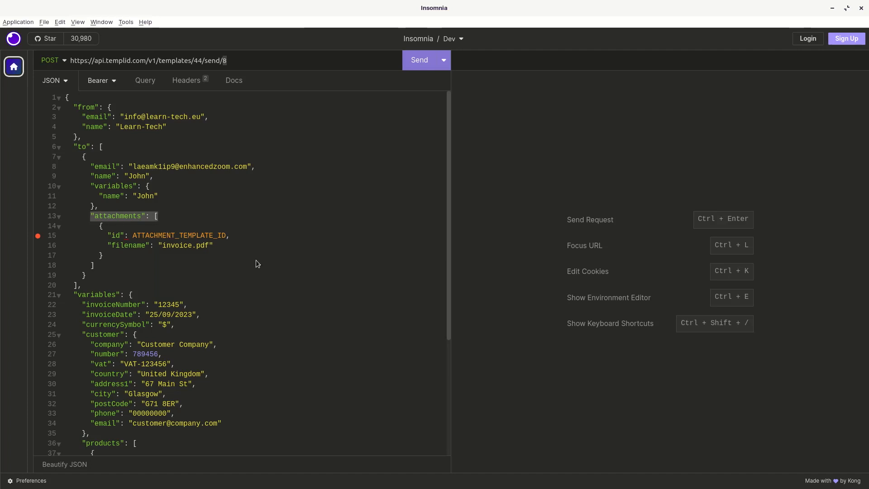
# Step: Copy the invoice PDF template's ID from Templid and replace ATTACHMENT_TEMPLATE_ID in Insomnia's JSON body with 45
pyautogui.hotkey('alt', 'Tab')
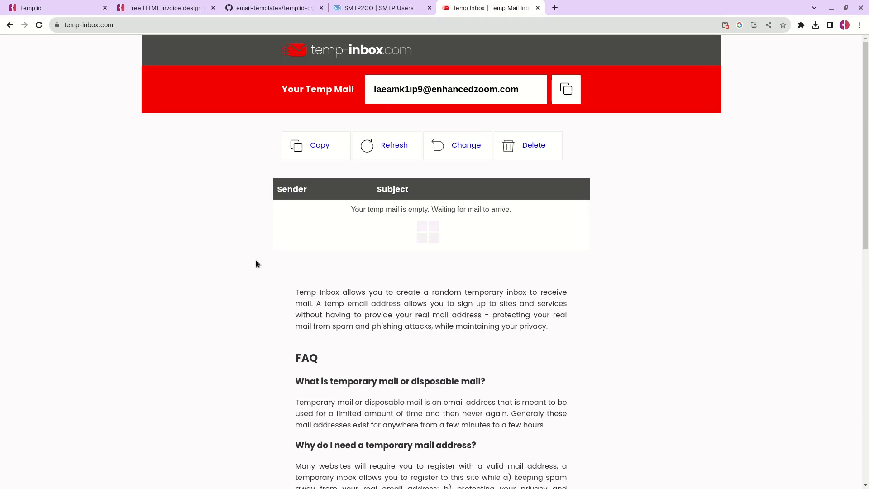
pyautogui.click(88, 9)
pyautogui.click(59, 116)
pyautogui.moveTo(189, 215); pyautogui.dragTo(213, 215)
pyautogui.hotkey('alt', 'Tab')
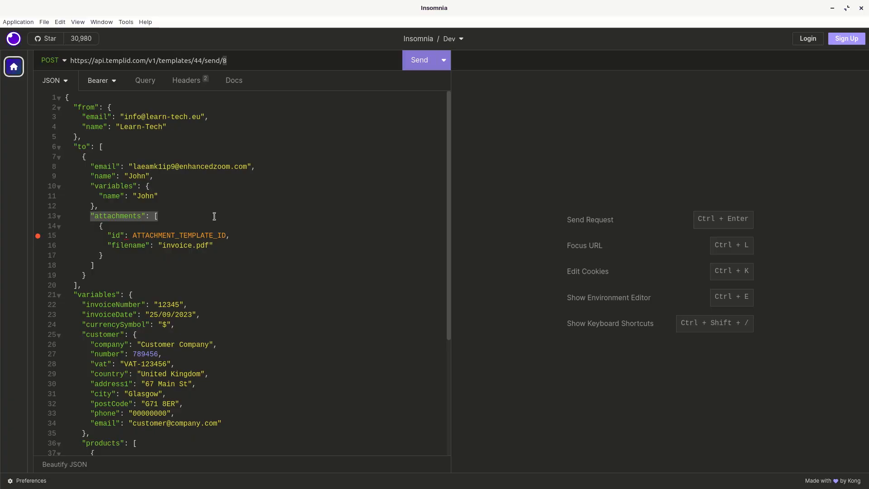
pyautogui.doubleClick(194, 235)
pyautogui.press('BackSpace')
pyautogui.write('"id": "",')
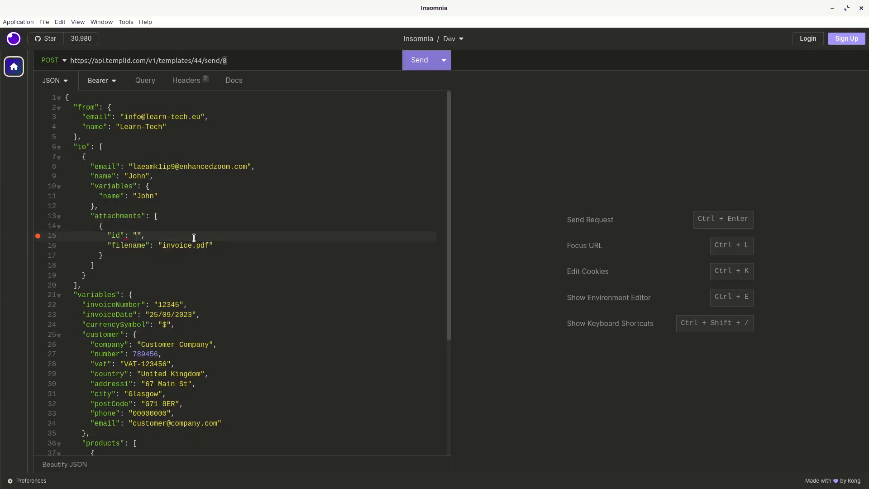
pyautogui.press('BackSpace')
pyautogui.hotkey('ctrl', 'v')
# Step: Review the attachment's filename and the shared invoice variables in the JSON body, and send the request
pyautogui.click(111, 246)
pyautogui.moveTo(111, 246); pyautogui.dragTo(146, 247)
pyautogui.click(162, 247)
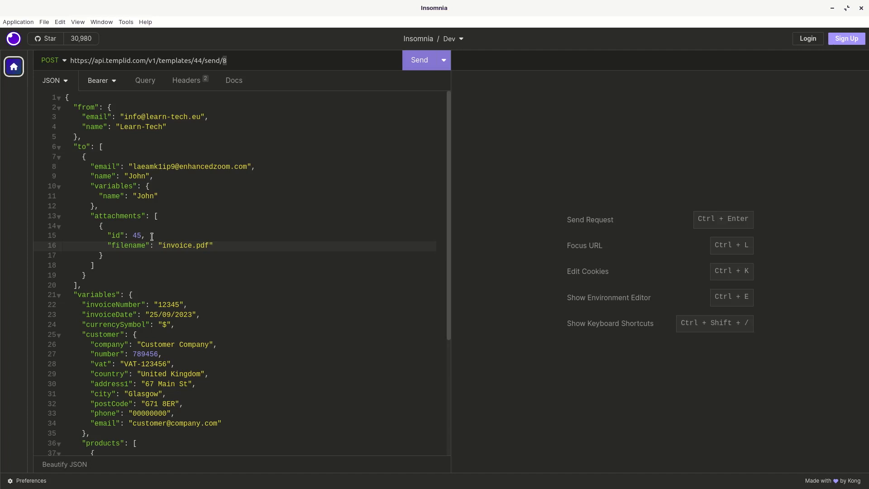
pyautogui.click(140, 295)
pyautogui.scroll(-5, 87, 239)
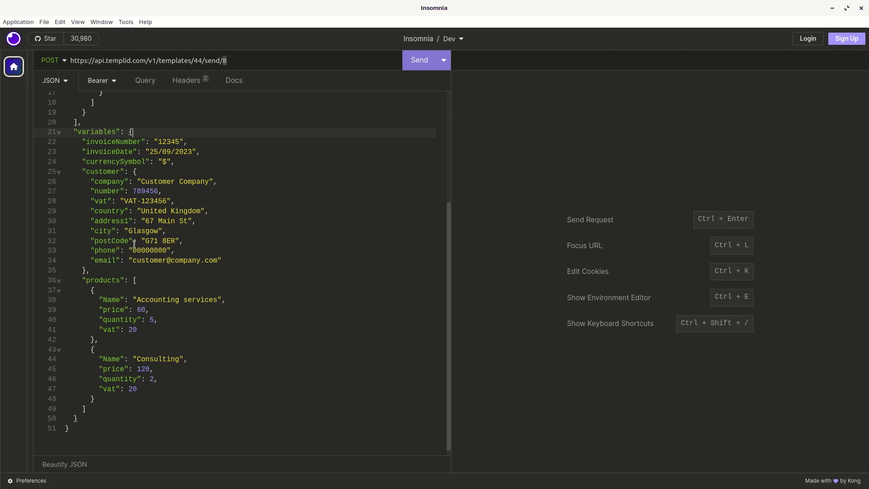
pyautogui.scroll(5, 93, 416)
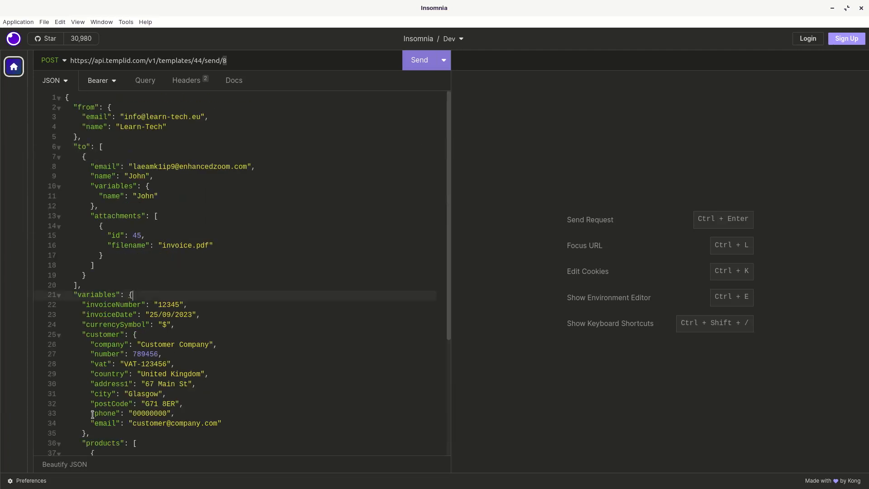
pyautogui.click(413, 63)
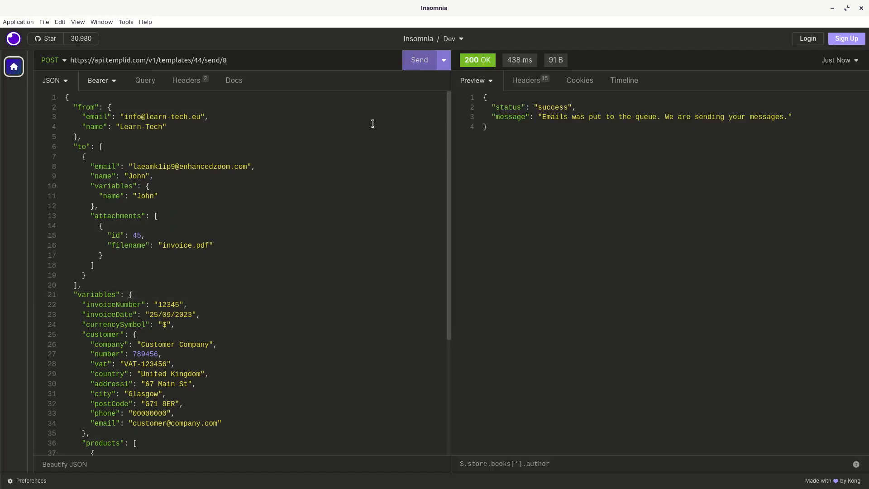
# Step: Switch to temp-inbox.com and check the received email's subject, invoice number and greeting name
pyautogui.hotkey('alt', 'Tab')
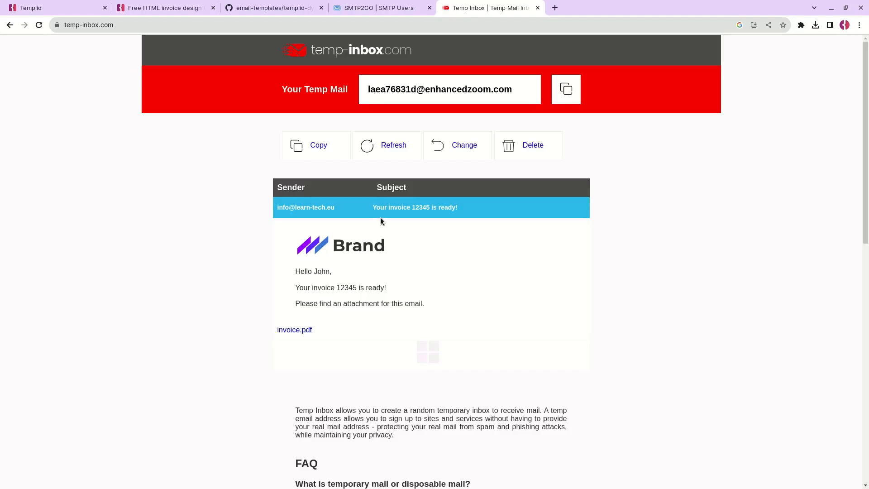
pyautogui.moveTo(372, 209); pyautogui.dragTo(461, 207)
pyautogui.click(426, 210)
pyautogui.doubleClick(427, 210)
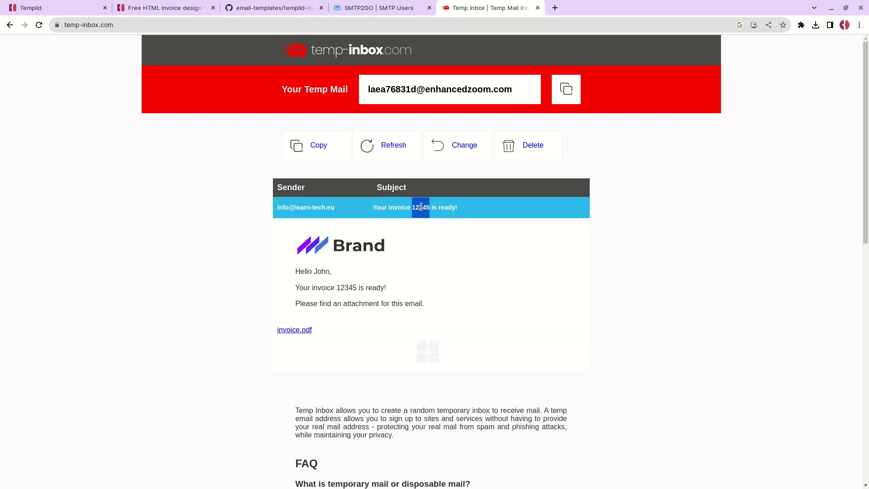
pyautogui.doubleClick(421, 207)
pyautogui.doubleClick(348, 289)
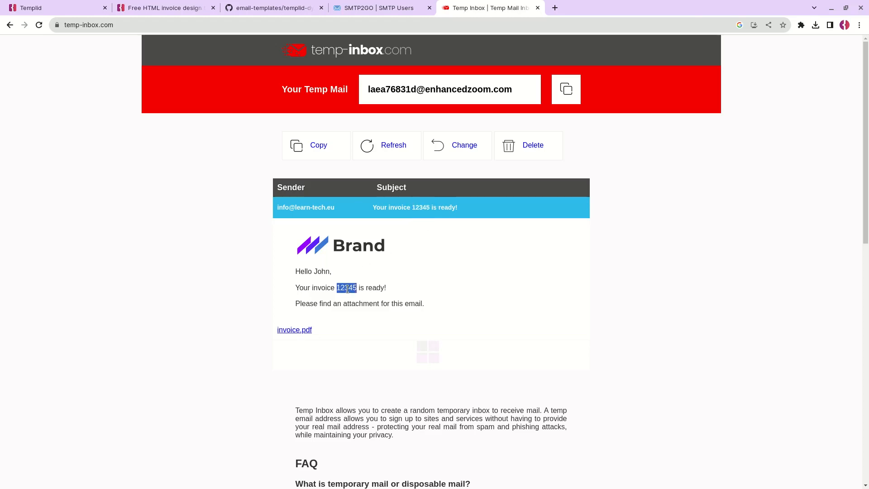
pyautogui.doubleClick(322, 272)
# Step: Open the email's invoice.pdf attachment in a new tab and examine its product rows
pyautogui.rightClick(301, 330)
pyautogui.click(312, 335)
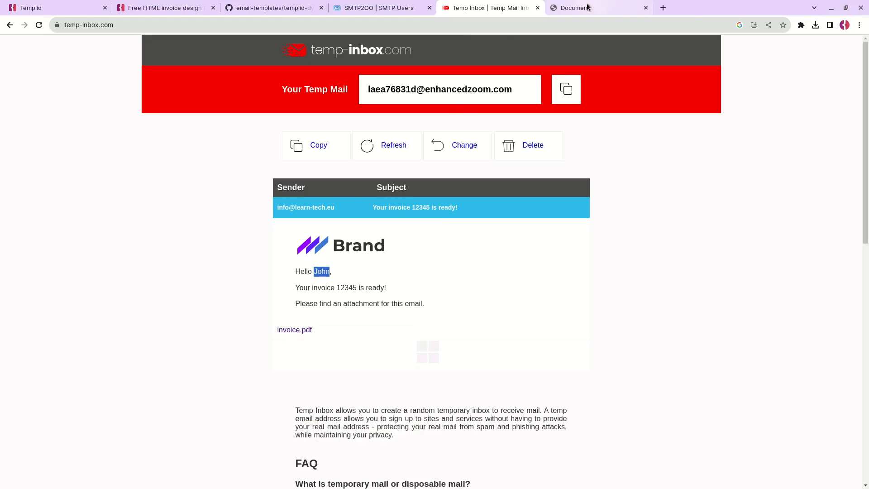
pyautogui.click(583, 8)
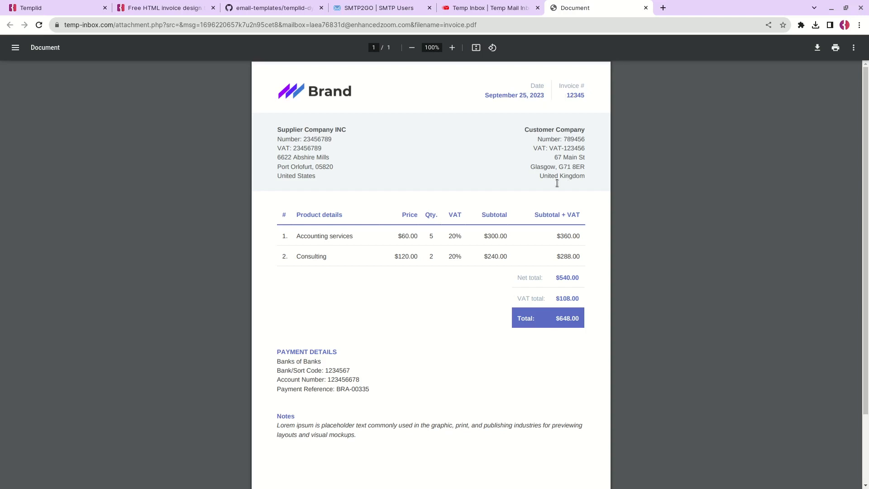
pyautogui.moveTo(295, 236); pyautogui.dragTo(579, 255)
pyautogui.click(523, 259)
# Step: In Insomnia, delete the Consulting product and its preceding comma from the JSON body's products list, and resend the request
pyautogui.hotkey('alt', 'Tab')
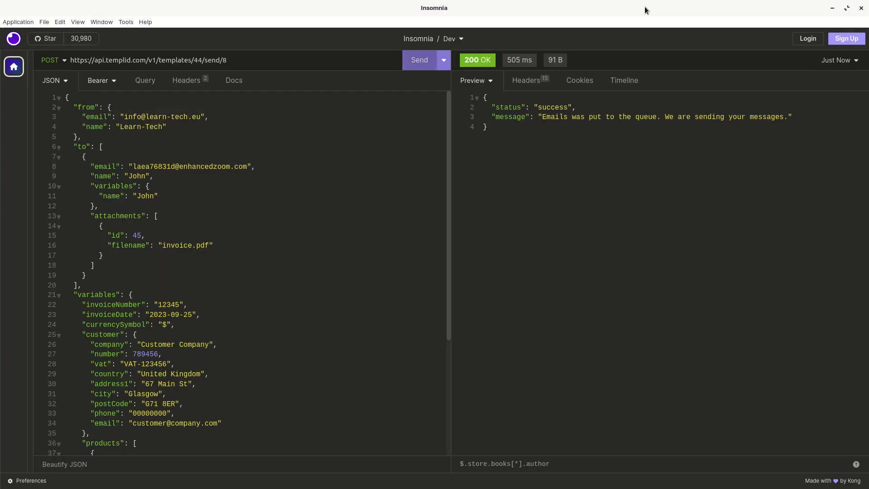
pyautogui.scroll(-1, 164, 311)
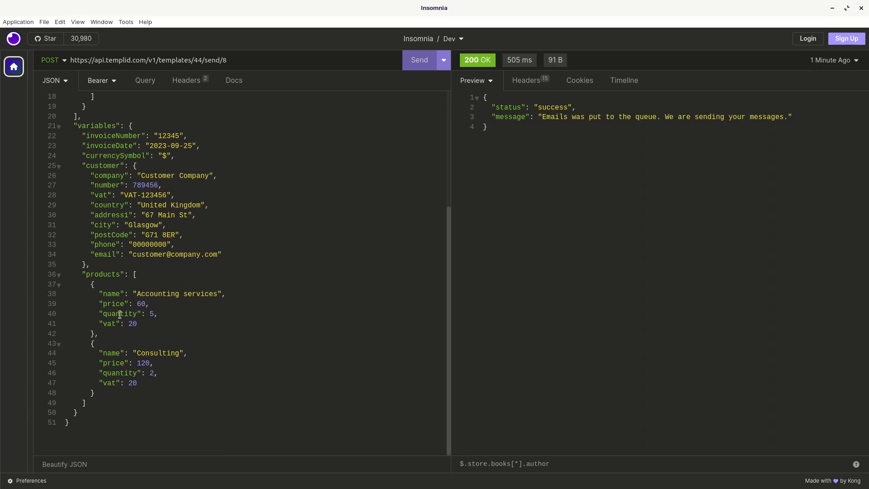
pyautogui.click(154, 283)
pyautogui.moveTo(96, 393); pyautogui.dragTo(98, 334)
pyautogui.press('BackSpace')
pyautogui.press('BackSpace')
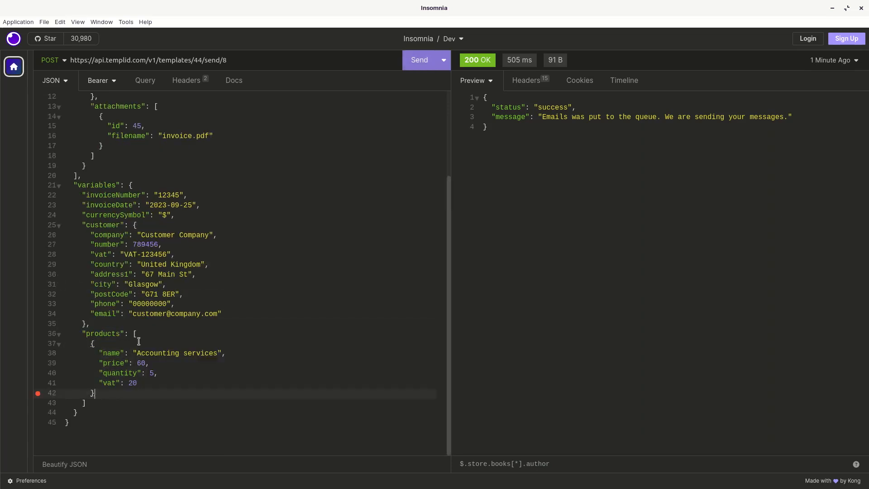
pyautogui.click(421, 61)
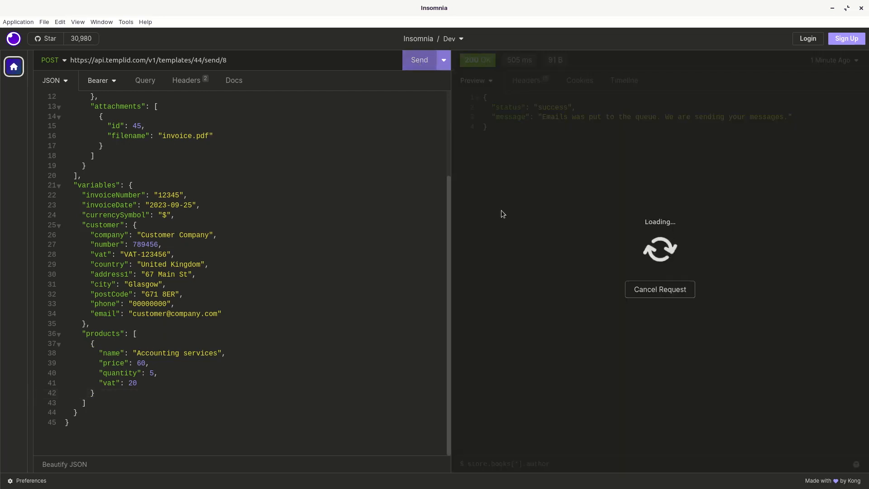
# Step: Close the old PDF in the browser, refresh the temporary inbox and examine the product row in the newest email's invoice.pdf
pyautogui.hotkey('alt', 'Tab')
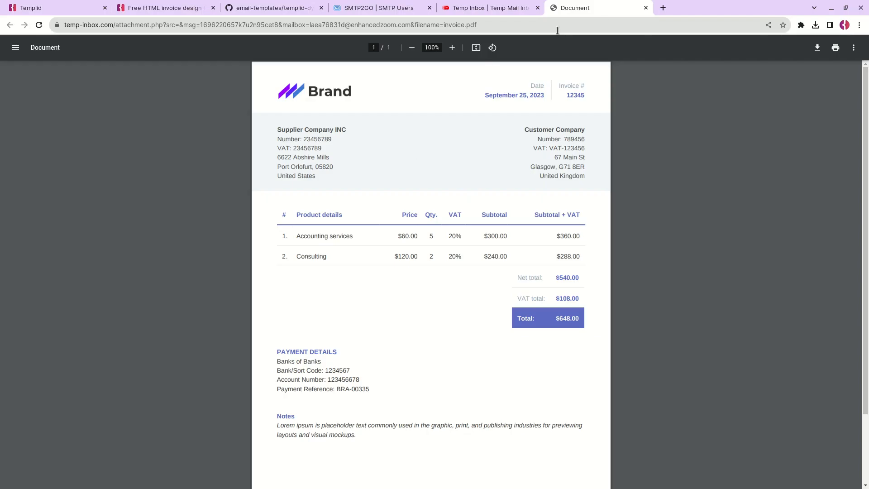
pyautogui.click(647, 7)
pyautogui.click(396, 150)
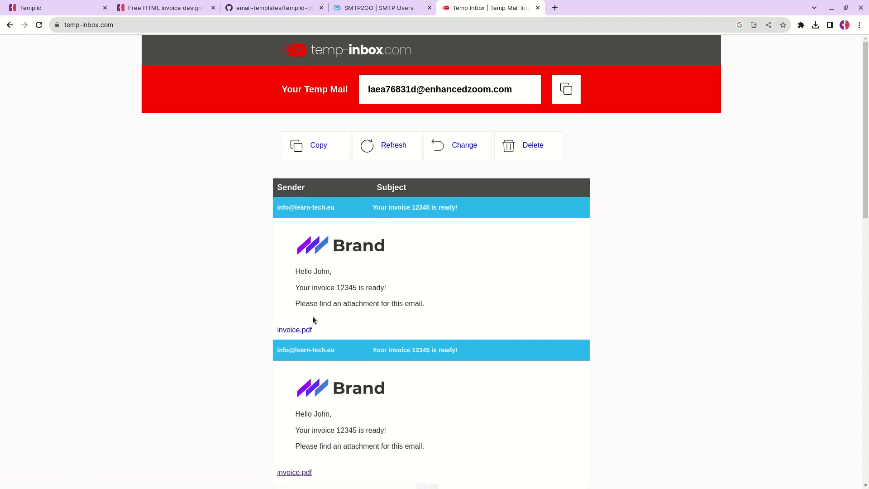
pyautogui.click(304, 329)
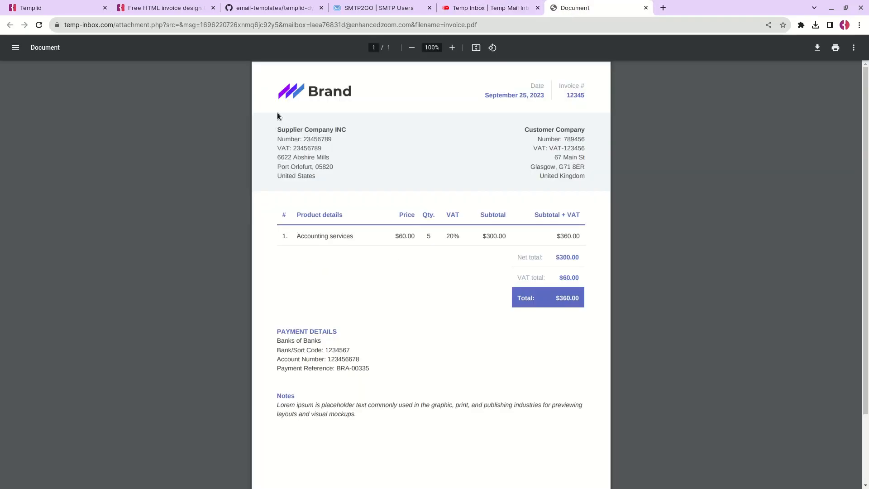
pyautogui.moveTo(283, 235); pyautogui.dragTo(578, 235)
pyautogui.click(581, 239)
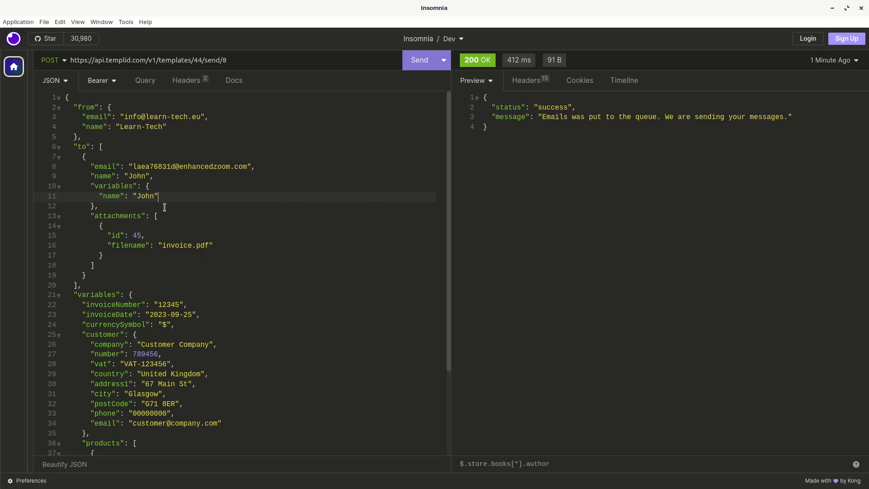
# Step: In Insomnia, copy the top-level "variables" block together with its preceding comma and remove it from the JSON body
pyautogui.click(164, 216)
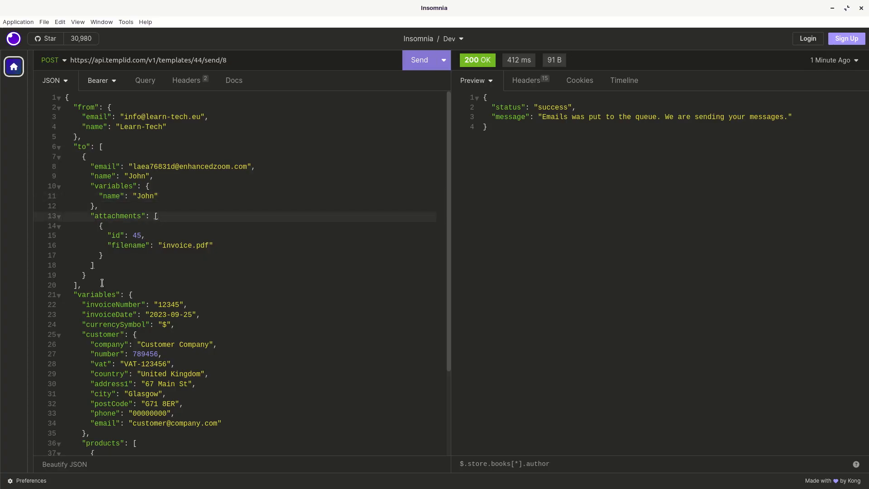
pyautogui.doubleClick(84, 294)
pyautogui.click(135, 295)
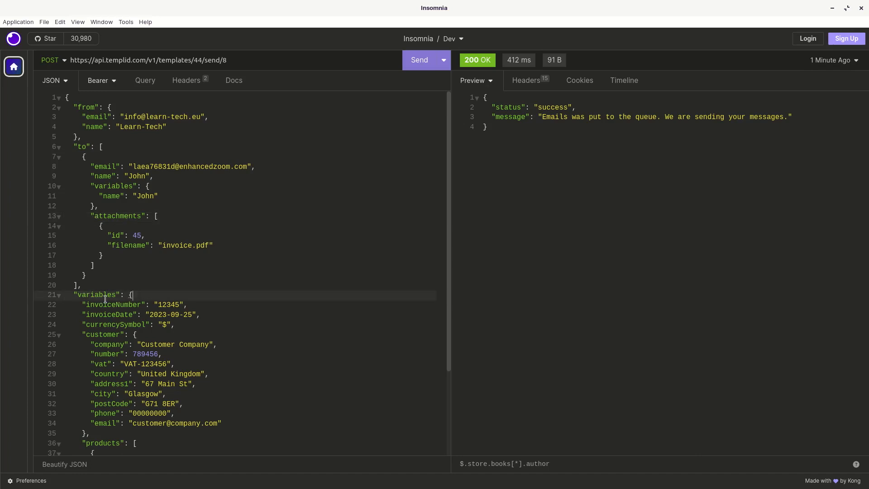
pyautogui.scroll(-5, 135, 217)
pyautogui.click(82, 412)
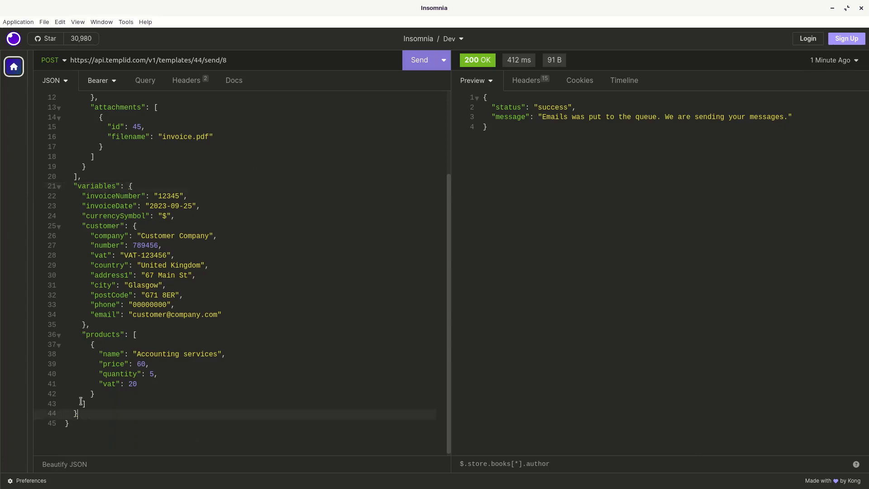
pyautogui.keyDown('shift'); pyautogui.click(74, 187); pyautogui.keyUp('shift')
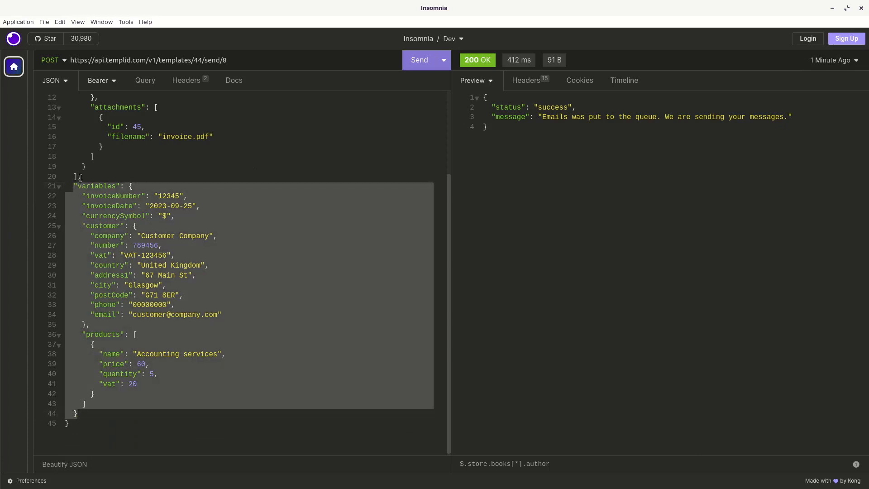
pyautogui.click(80, 181)
pyautogui.click(78, 416)
pyautogui.keyDown('shift'); pyautogui.click(81, 181); pyautogui.keyUp('shift')
pyautogui.hotkey('ctrl', 'c')
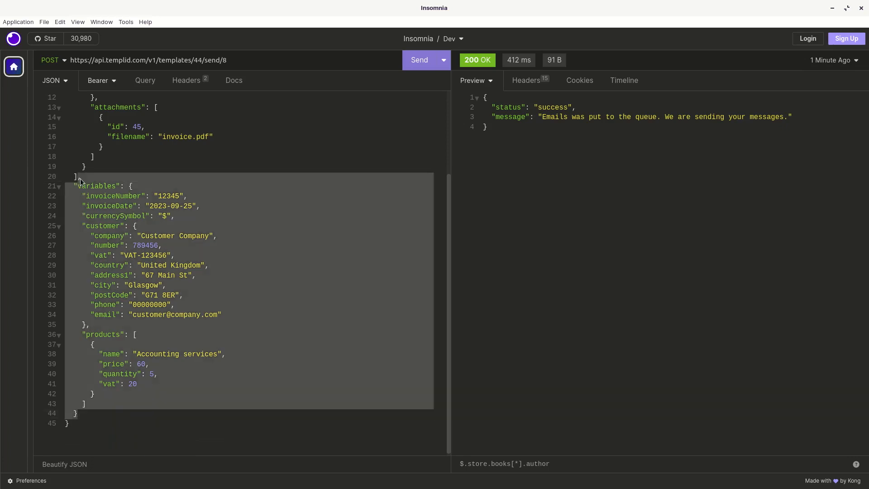
pyautogui.press('BackSpace')
# Step: Paste the variables block after the attachment's "filename": "invoice.pdf" entry and beautify the JSON
pyautogui.click(114, 257)
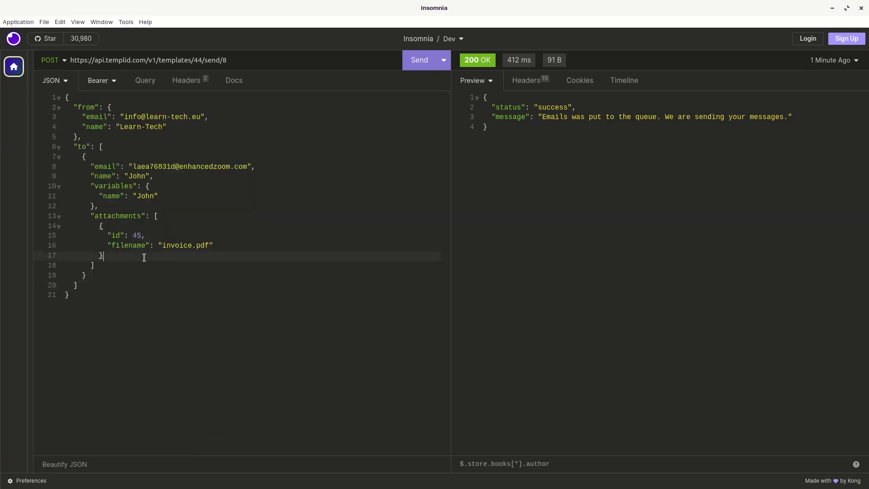
pyautogui.hotkey('ctrl', 'z')
pyautogui.hotkey('ctrl', 'shift', 'z')
pyautogui.click(230, 245)
pyautogui.hotkey('ctrl', 'v')
pyautogui.click(62, 464)
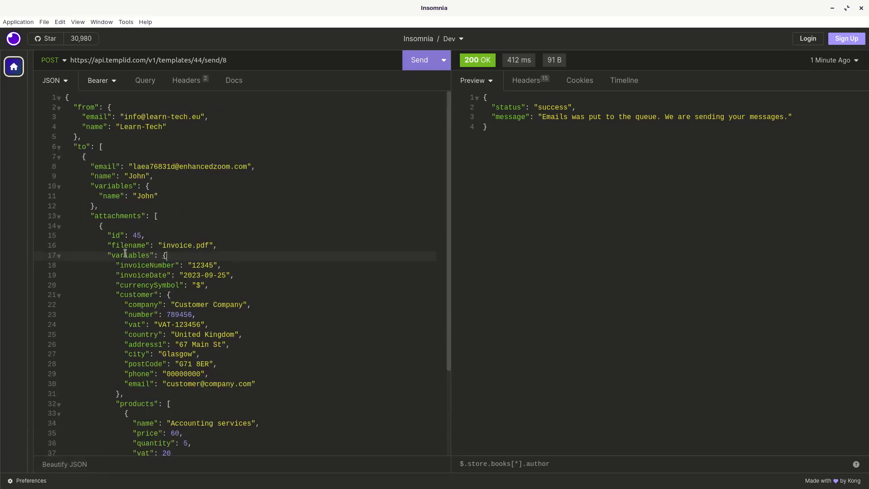
# Step: Examine the restructured attachments list, the recipient's email field and the attachment's invoice number variable
pyautogui.click(159, 216)
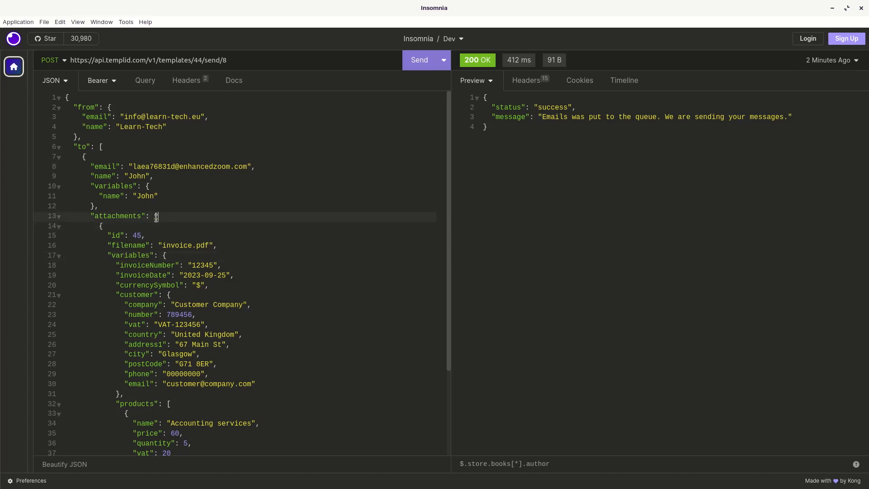
pyautogui.click(154, 224)
pyautogui.scroll(-3, 155, 225)
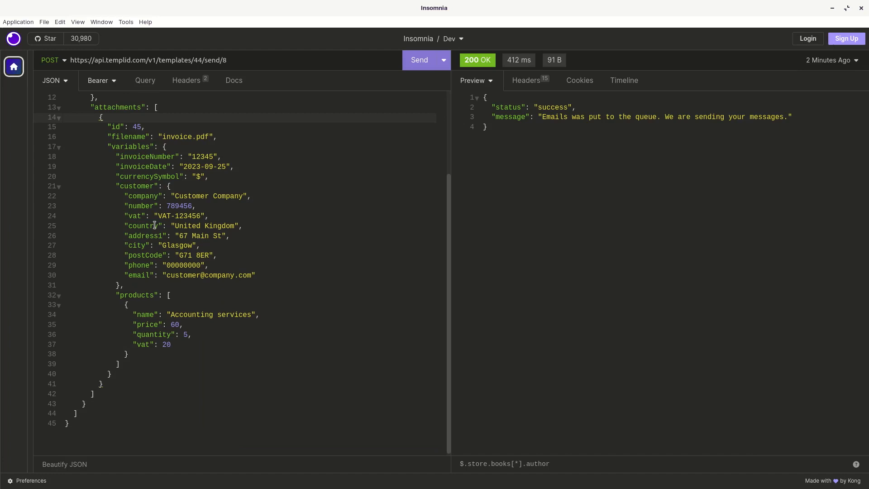
pyautogui.scroll(3, 155, 225)
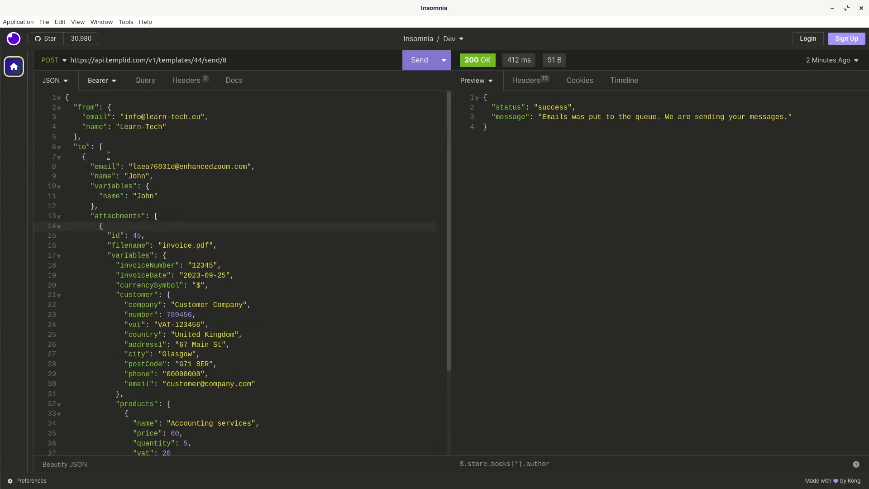
pyautogui.moveTo(132, 167); pyautogui.dragTo(248, 169)
pyautogui.click(247, 169)
pyautogui.moveTo(192, 266); pyautogui.dragTo(214, 265)
pyautogui.click(197, 266)
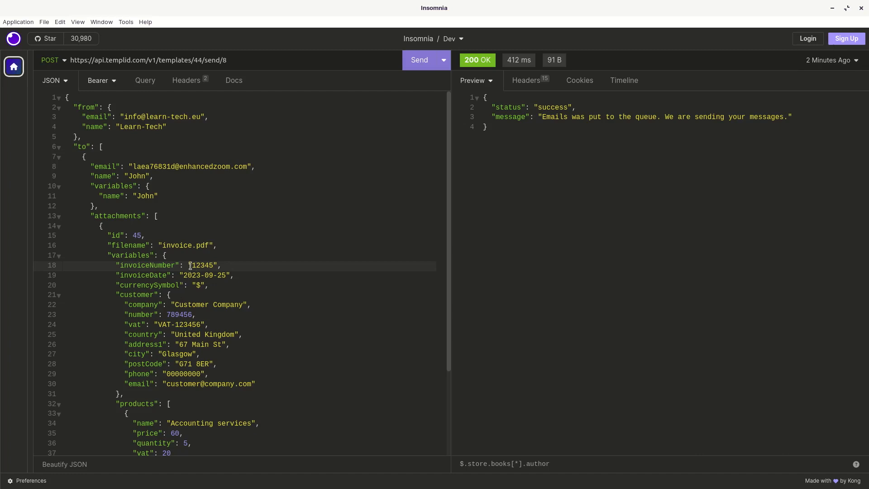
# Step: Examine the customer details and products nested in the attachment's variables, and the start of the attachments list
pyautogui.moveTo(175, 304); pyautogui.dragTo(202, 384)
pyautogui.click(201, 383)
pyautogui.scroll(-5, 195, 375)
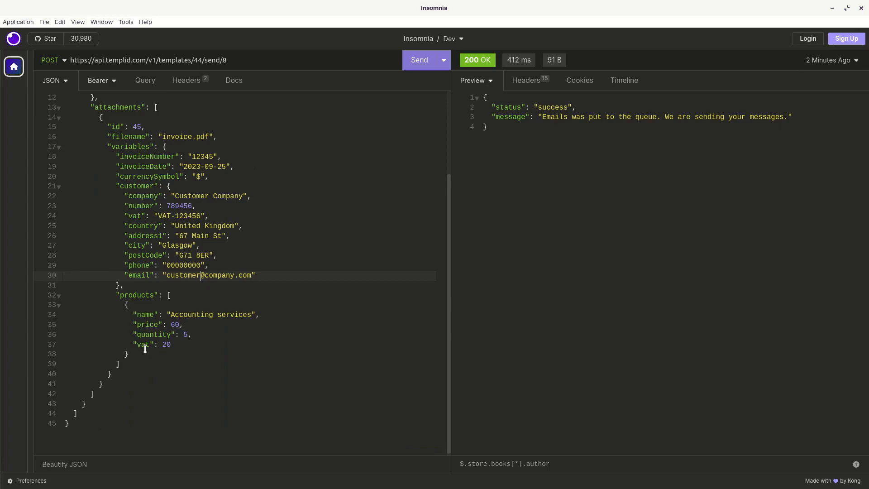
pyautogui.scroll(5, 145, 349)
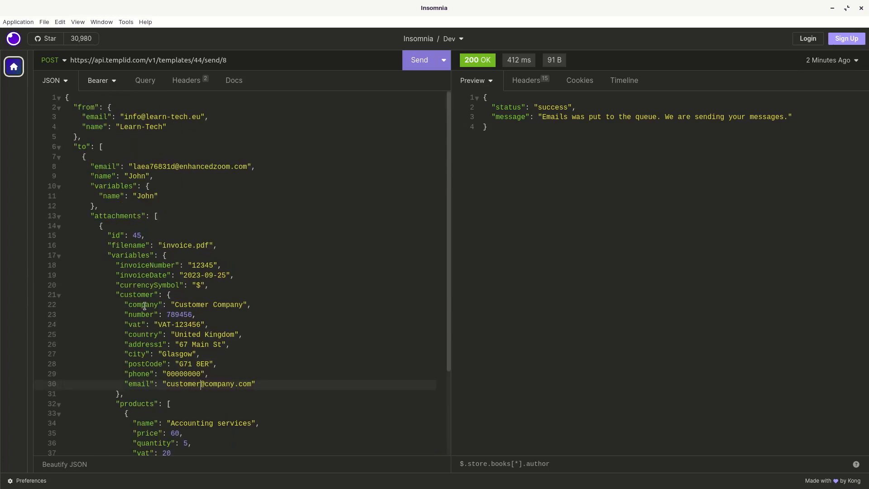
pyautogui.click(170, 256)
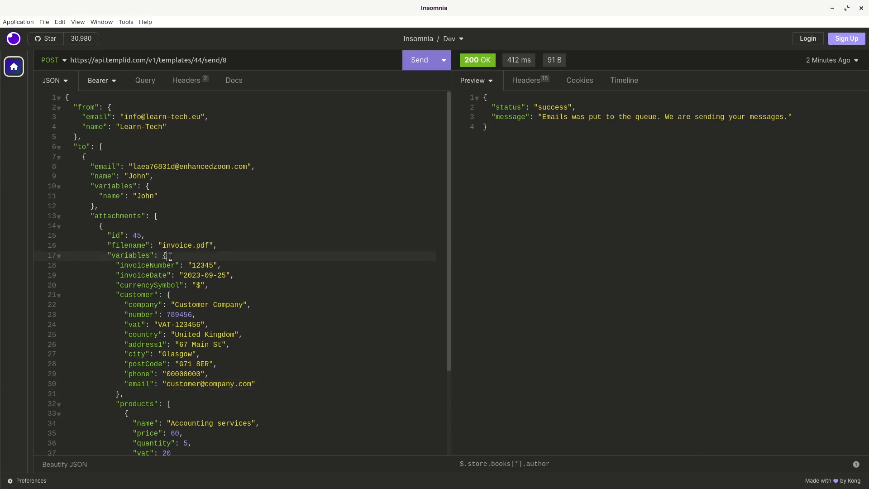
pyautogui.click(172, 217)
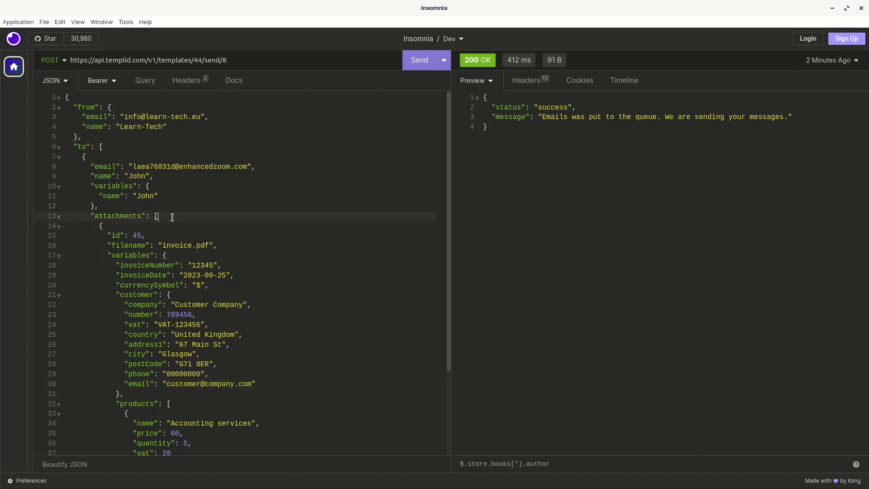
# Step: Duplicate the recipient object, including its attachments and variables, as a second entry in the JSON body's "to" list
pyautogui.click(113, 210)
pyautogui.scroll(-4, 113, 251)
pyautogui.hotkey('ctrl', 'a')
pyautogui.click(113, 403)
pyautogui.press('Return')
pyautogui.hotkey('ctrl', 'v')
pyautogui.scroll(9, 113, 403)
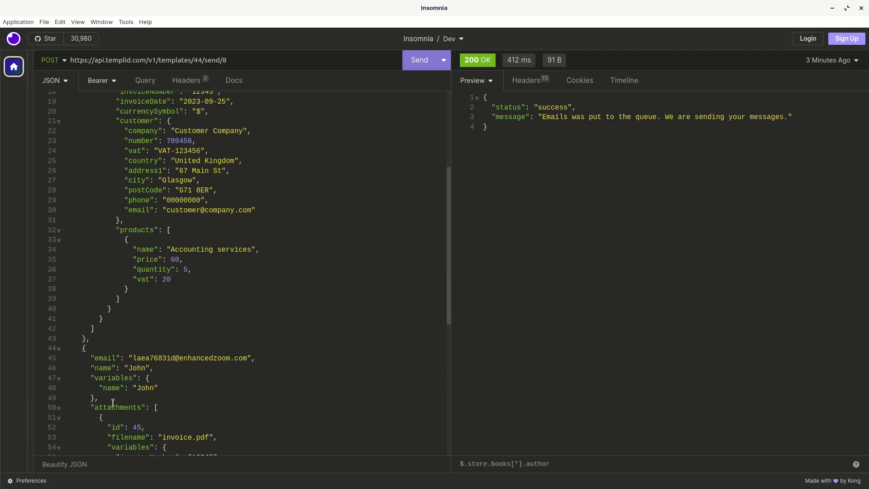
pyautogui.scroll(10, 289, 248)
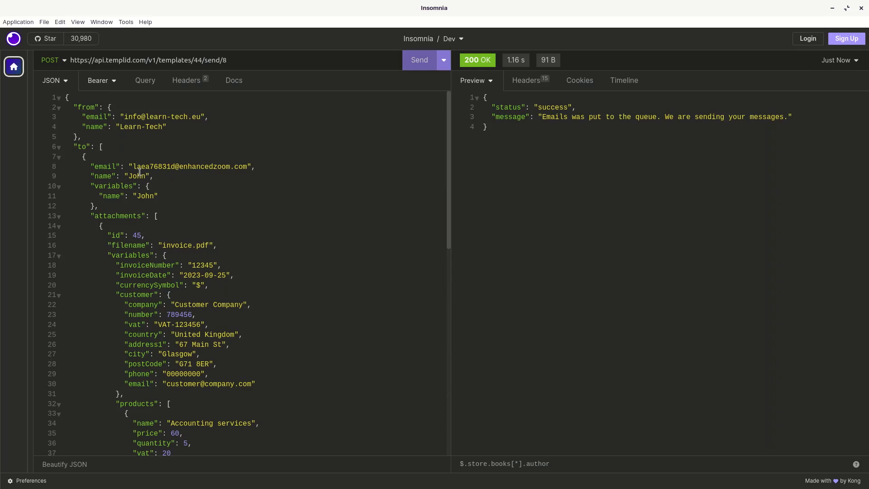
# Step: Replace the first recipient's name with a different first name, both in the name field and in the name variable
pyautogui.doubleClick(142, 196)
pyautogui.scroll(-3, 151, 191)
pyautogui.scroll(3, 150, 191)
pyautogui.doubleClick(142, 196)
pyautogui.write('Tom')
pyautogui.doubleClick(133, 177)
pyautogui.write('Tom')
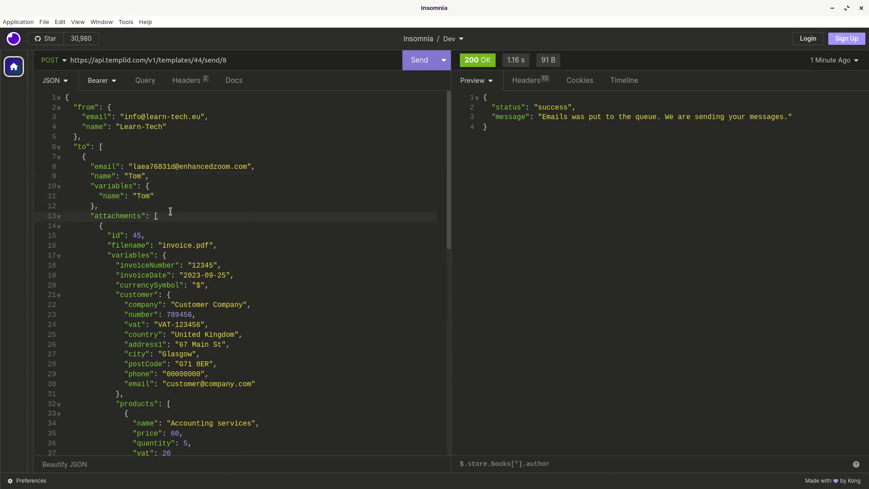
# Step: Check the invoiceNumber variable in both recipients' attachments and send the request
pyautogui.scroll(-3, 168, 208)
pyautogui.scroll(-1, 168, 208)
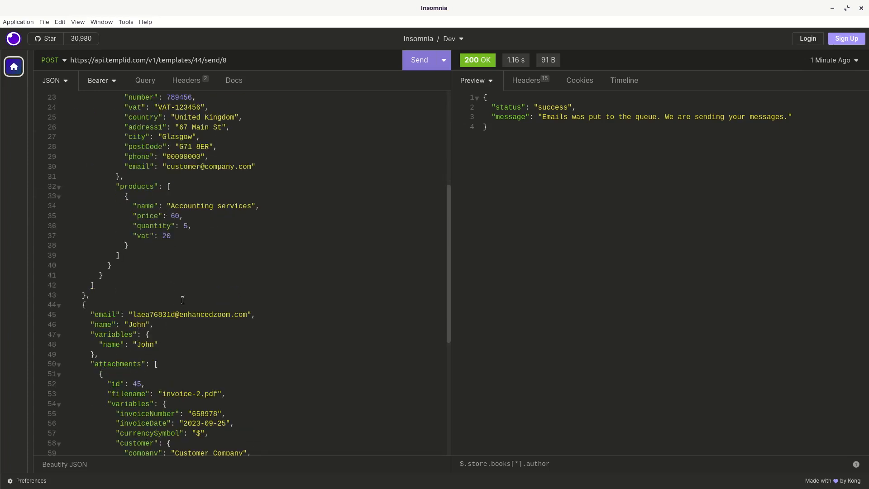
pyautogui.scroll(1, 183, 300)
pyautogui.scroll(1, 180, 171)
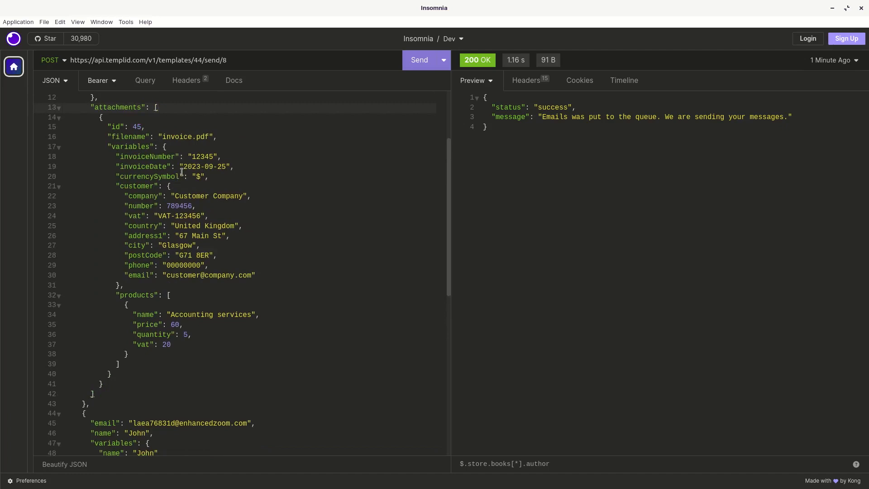
pyautogui.doubleClick(199, 157)
pyautogui.scroll(-5, 205, 182)
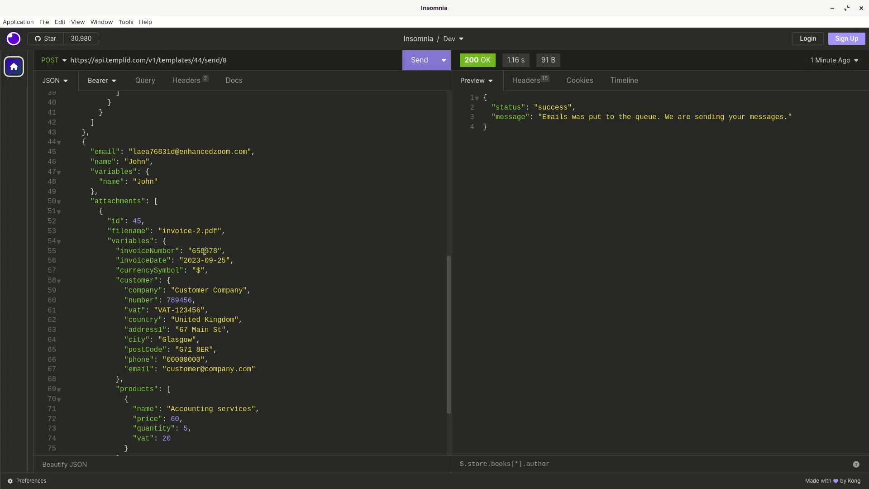
pyautogui.hotkey('ctrl', 'Return')
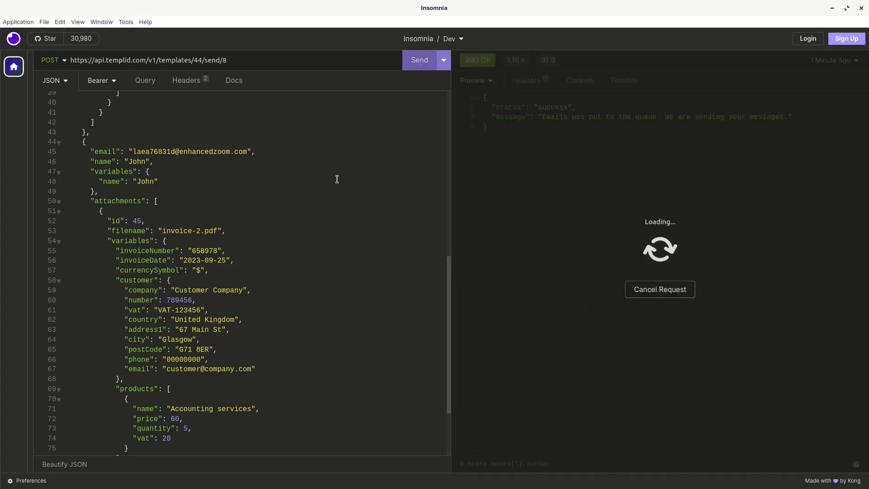
# Step: Switch to temp-inbox.com in the browser, refresh the inbox and compare the greeting names in the two invoice emails
pyautogui.hotkey('alt', 'Tab')
pyautogui.click(373, 143)
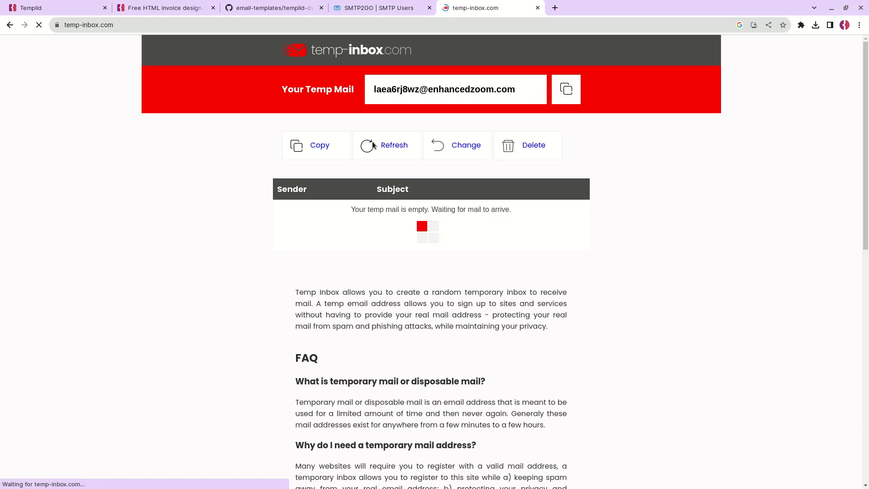
pyautogui.click(393, 152)
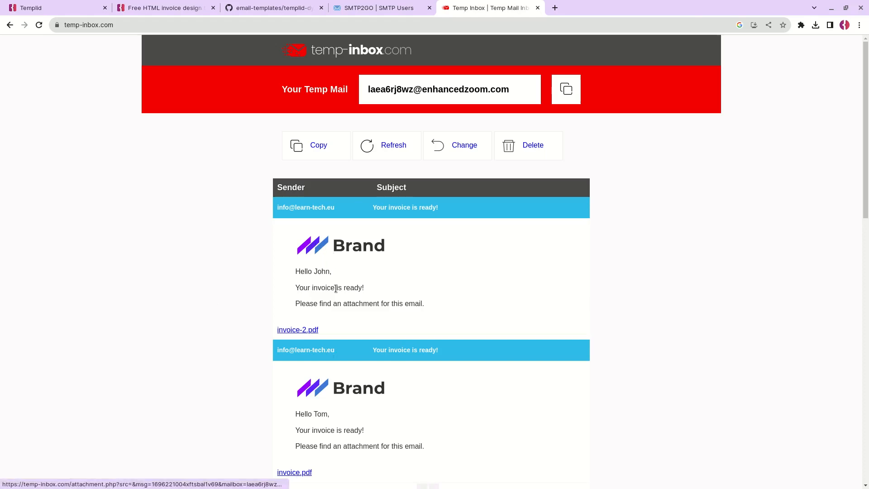
pyautogui.doubleClick(322, 272)
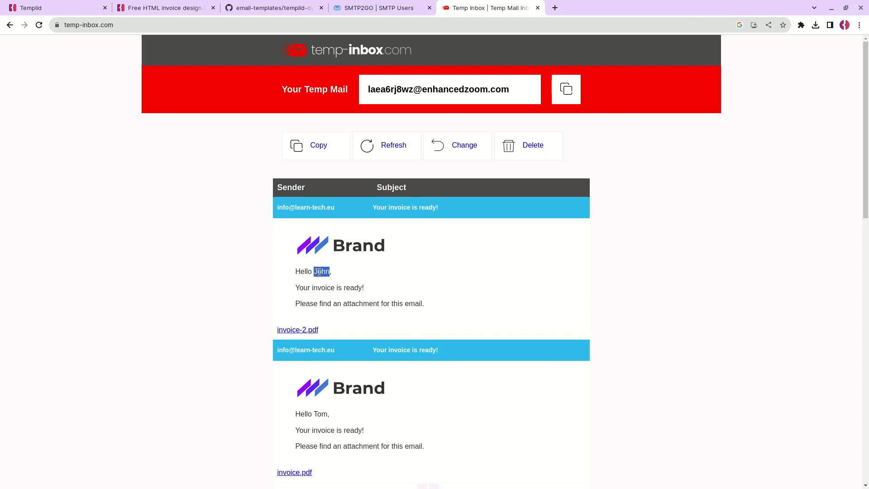
pyautogui.click(321, 416)
pyautogui.doubleClick(322, 417)
pyautogui.doubleClick(315, 272)
pyautogui.doubleClick(320, 272)
pyautogui.click(324, 413)
pyautogui.doubleClick(324, 413)
pyautogui.scroll(-2, 320, 402)
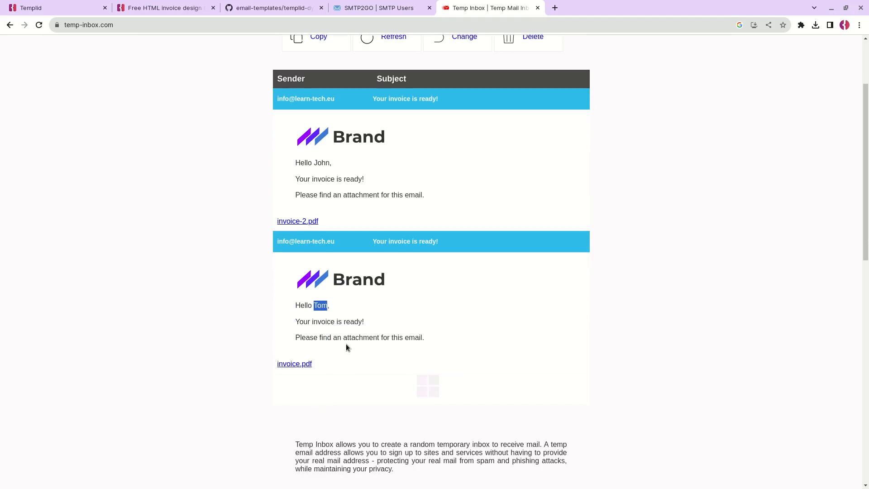
pyautogui.scroll(1, 345, 347)
# Step: Open invoice.pdf and invoice-2.pdf from the emails, compare their invoice numbers and close both documents
pyautogui.click(297, 418)
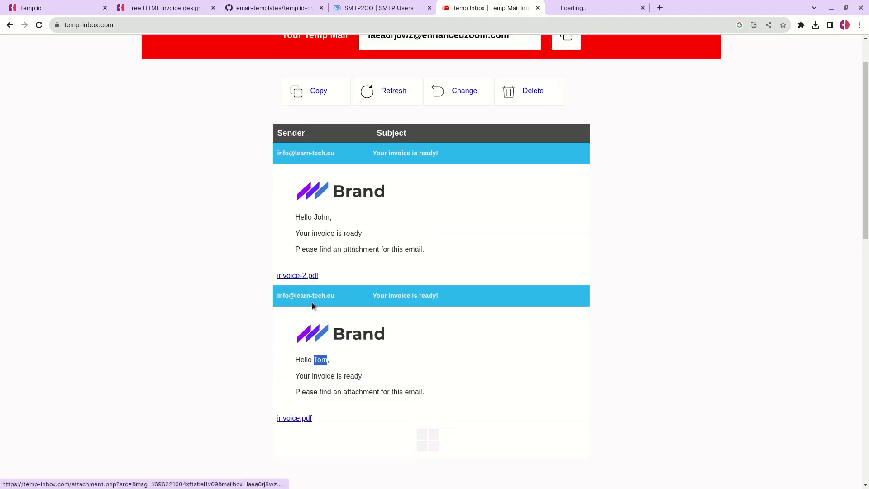
pyautogui.click(582, 9)
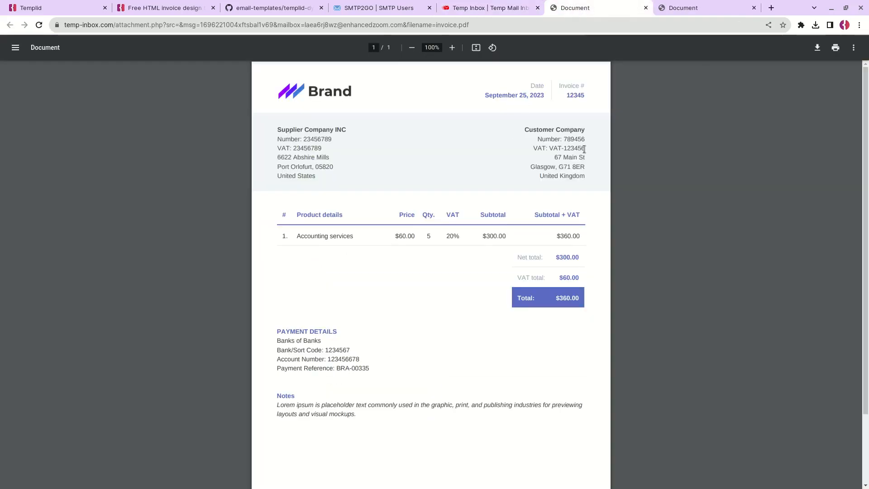
pyautogui.doubleClick(568, 96)
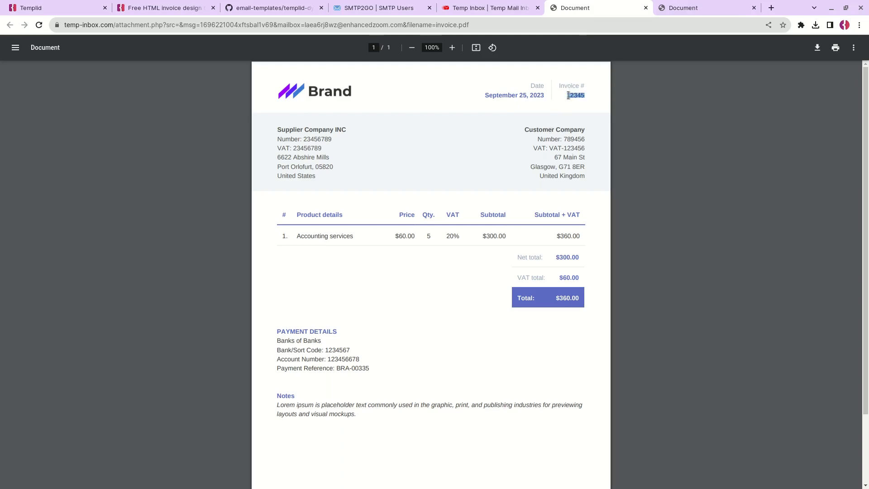
pyautogui.click(690, 11)
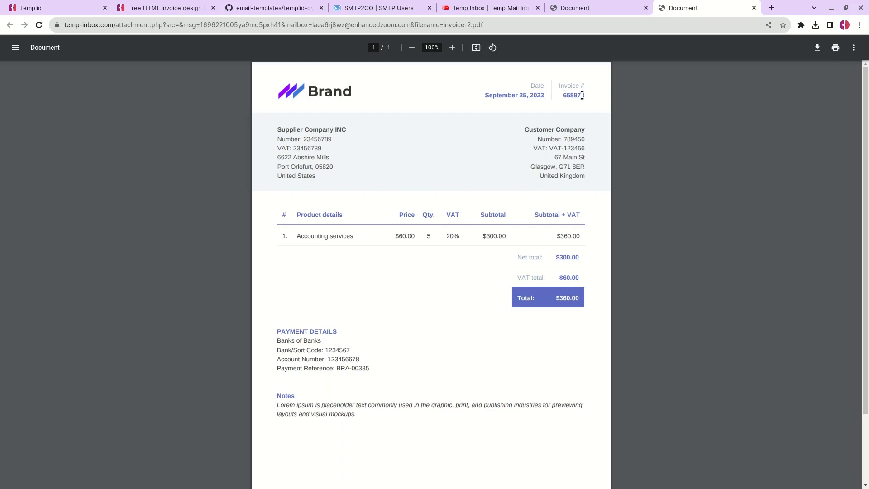
pyautogui.click(597, 9)
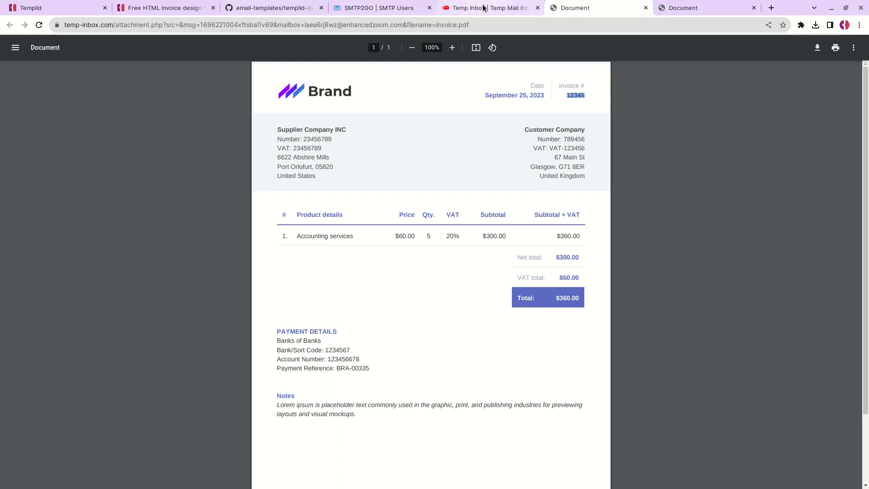
pyautogui.click(646, 8)
pyautogui.click(646, 7)
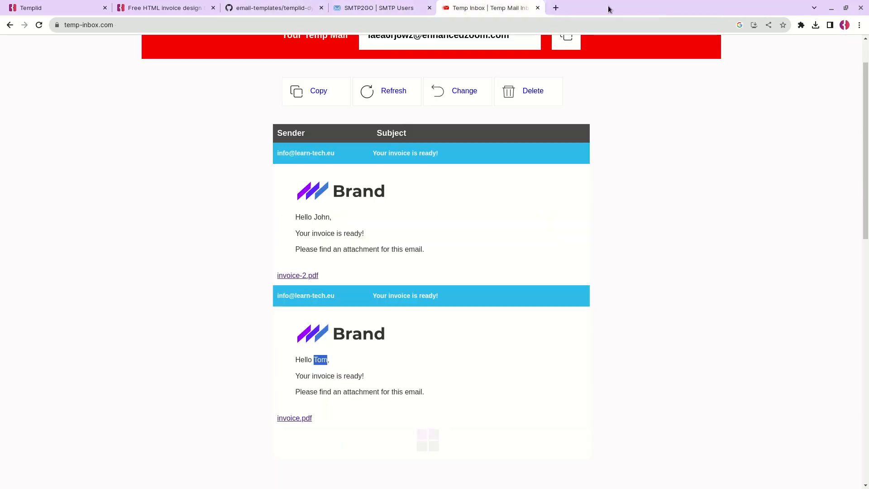
# Step: Check the email's subject and body wording, and switch to Insomnia to examine the variables nested in both attachments
pyautogui.moveTo(412, 153); pyautogui.dragTo(416, 153)
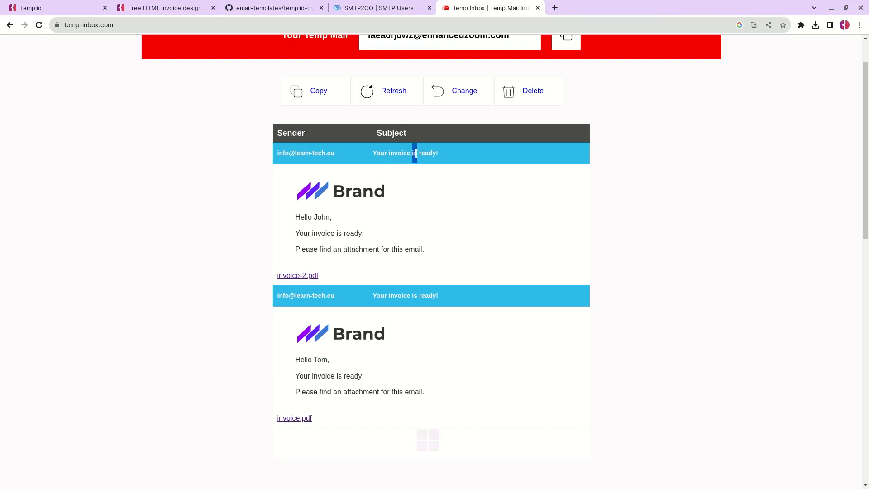
pyautogui.moveTo(335, 233); pyautogui.dragTo(337, 233)
pyautogui.hotkey('alt', 'Tab')
pyautogui.scroll(3, 239, 270)
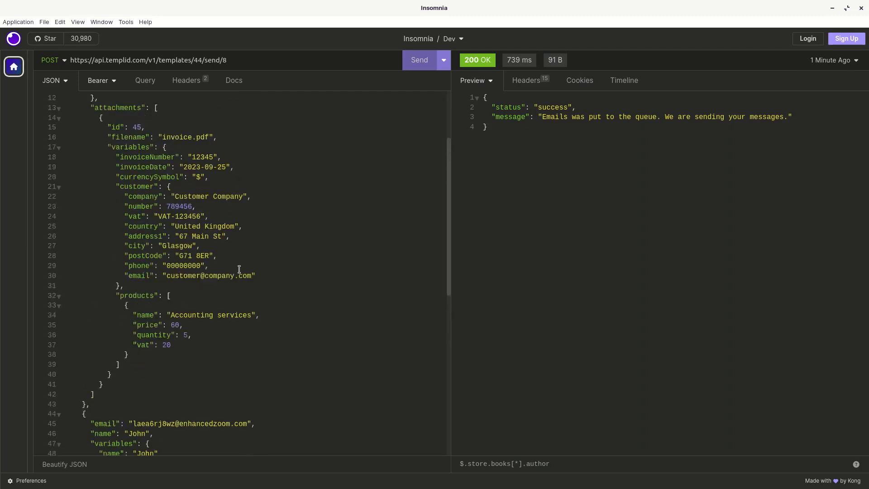
pyautogui.scroll(2, 239, 270)
pyautogui.doubleClick(116, 201)
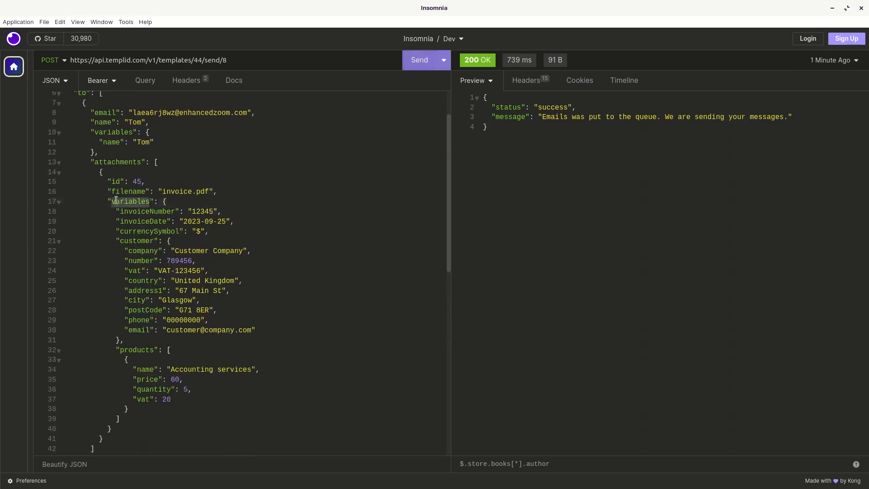
pyautogui.scroll(-12, 151, 299)
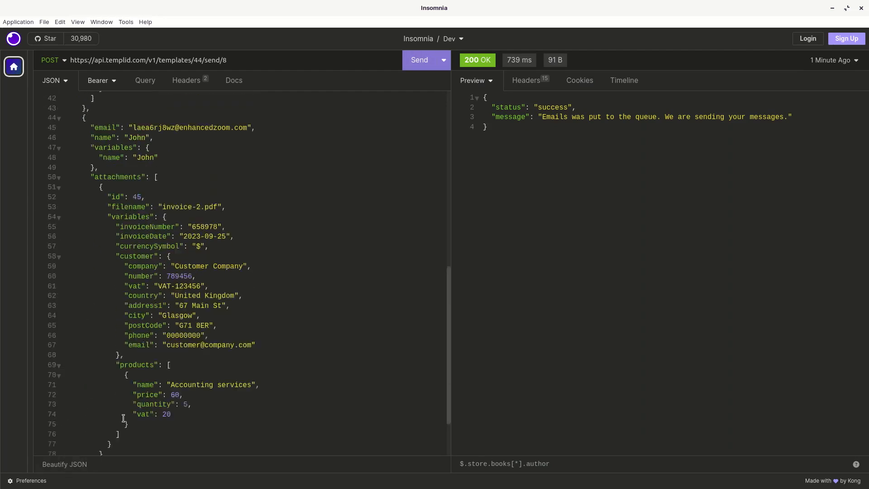
pyautogui.scroll(7, 125, 415)
pyautogui.scroll(7, 155, 363)
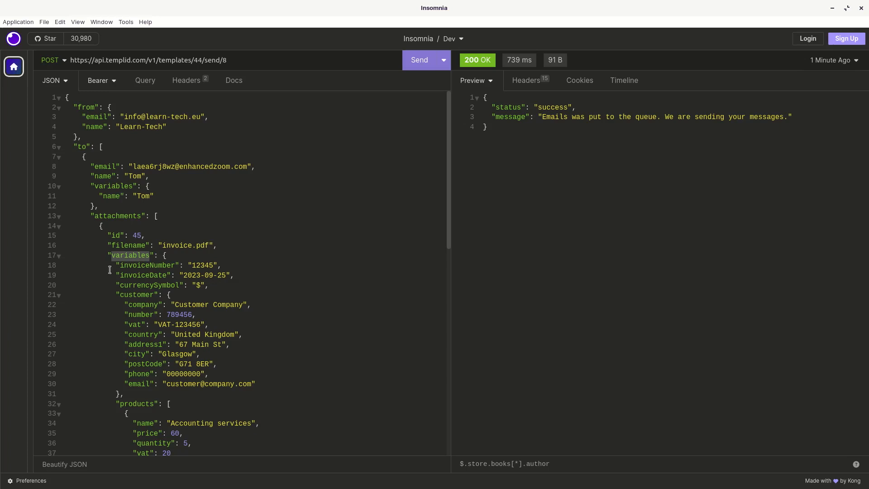
# Step: Move the invoiceNumber entry from the first attachment's variables into the first recipient's variables and remove the leftover blank line
pyautogui.moveTo(117, 263); pyautogui.dragTo(232, 266)
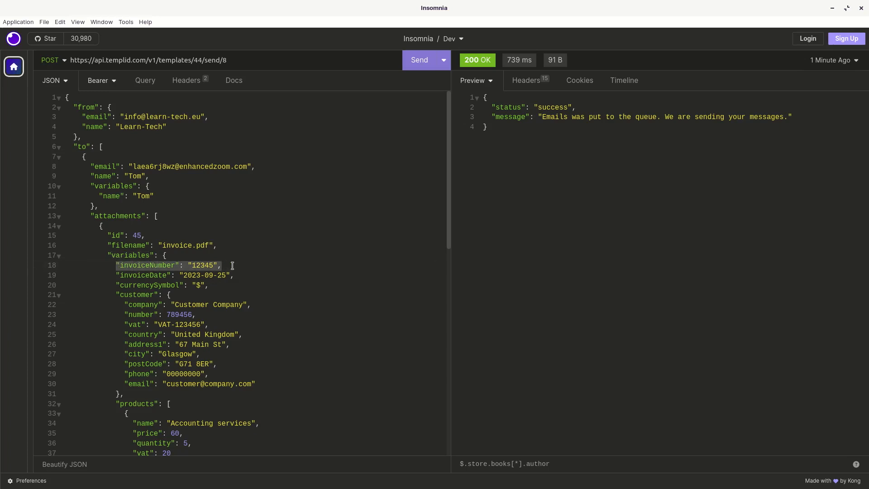
pyautogui.hotkey('ctrl', 'x')
pyautogui.click(162, 195)
pyautogui.click(164, 187)
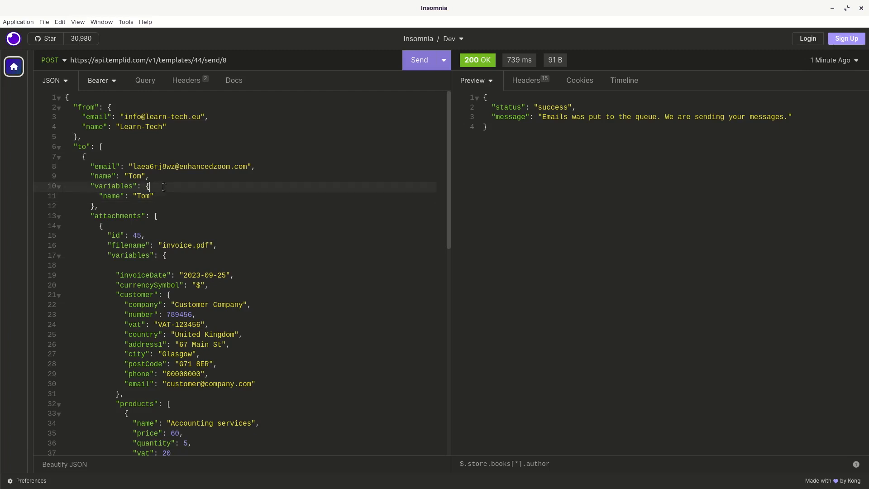
pyautogui.hotkey('ctrl', 'v')
pyautogui.hotkey('ctrl', 'z')
pyautogui.press('Return')
pyautogui.hotkey('ctrl', 'v')
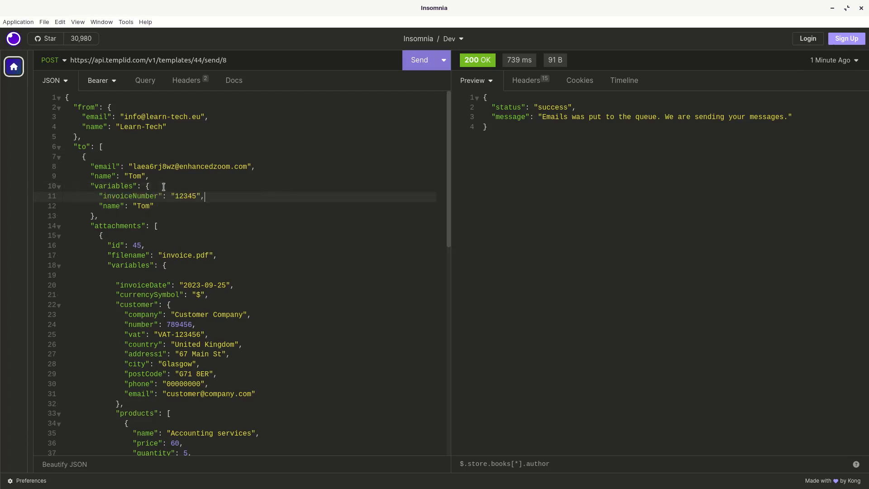
pyautogui.click(141, 276)
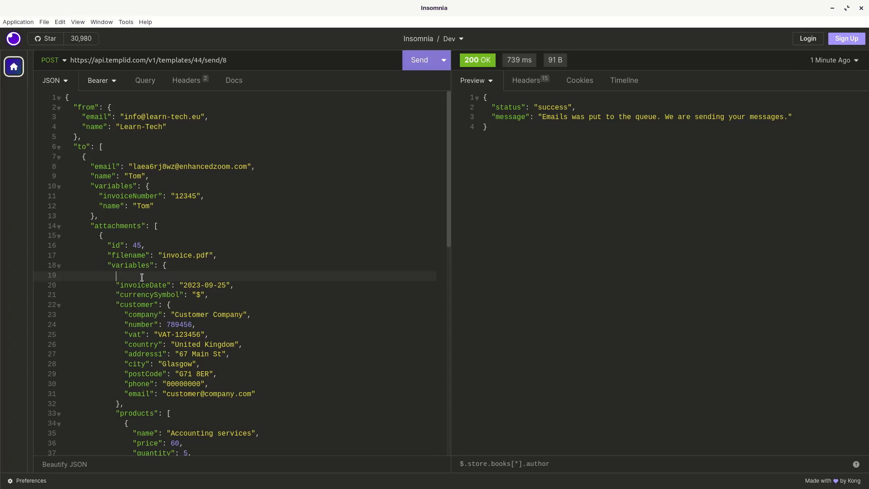
pyautogui.press('BackSpace')
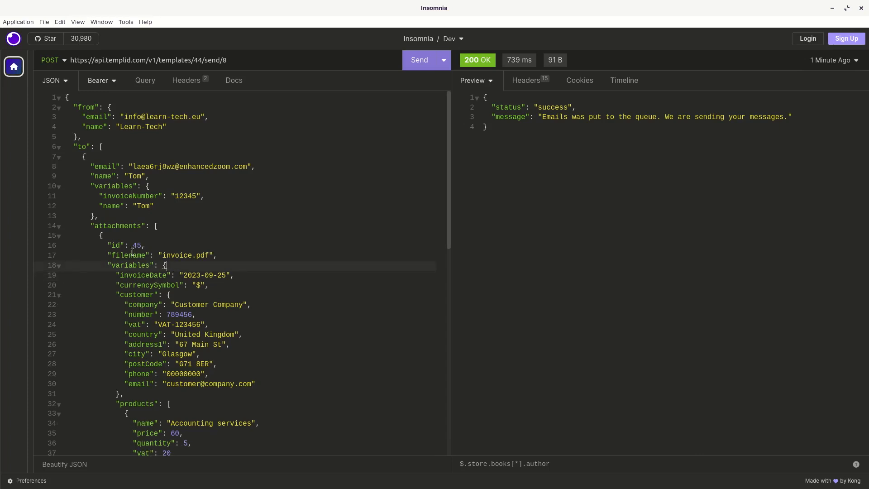
# Step: Review the first recipient's variables against the attachment's variables and send the request
pyautogui.doubleClick(123, 226)
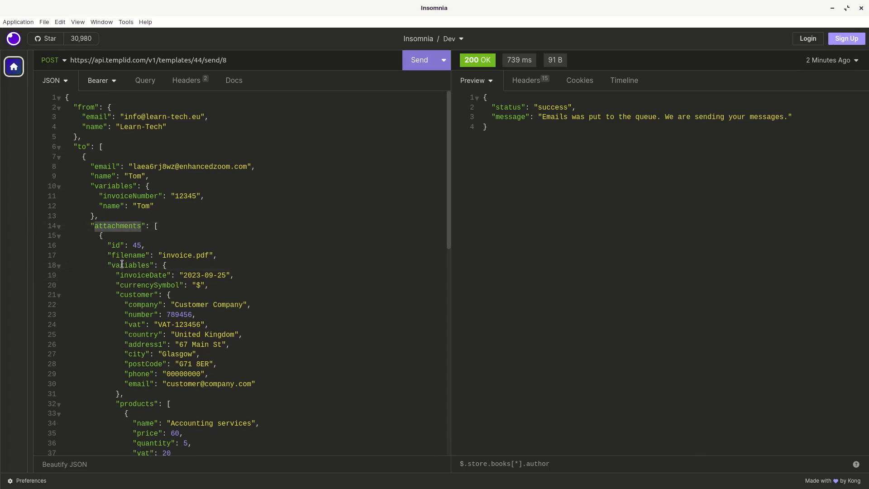
pyautogui.doubleClick(116, 198)
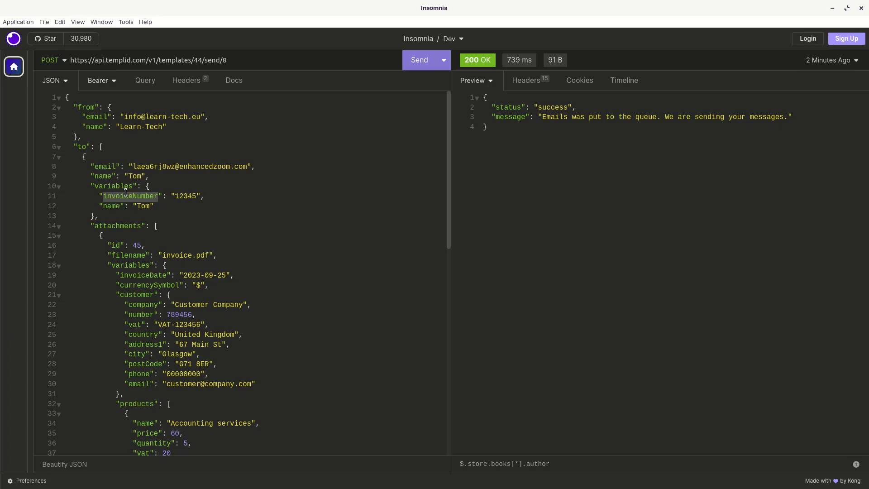
pyautogui.doubleClick(116, 198)
pyautogui.doubleClick(125, 267)
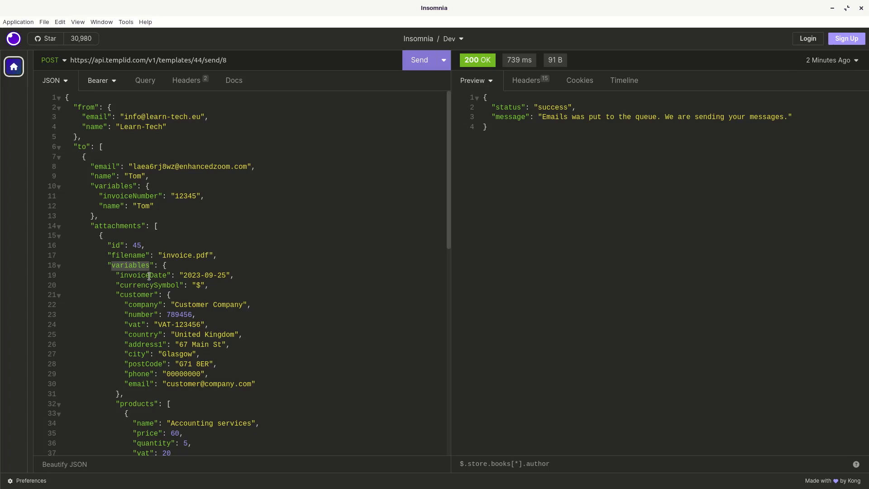
pyautogui.click(135, 216)
pyautogui.click(164, 189)
pyautogui.click(413, 63)
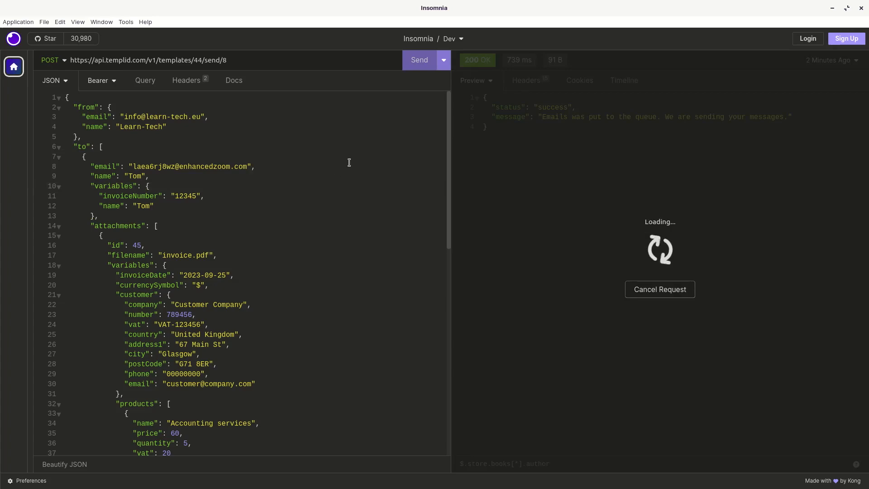
# Step: Switch to the temporary inbox in the browser, refresh it and examine the invoice number in the first recipient's email body and subject
pyautogui.hotkey('alt', 'Tab')
pyautogui.click(374, 93)
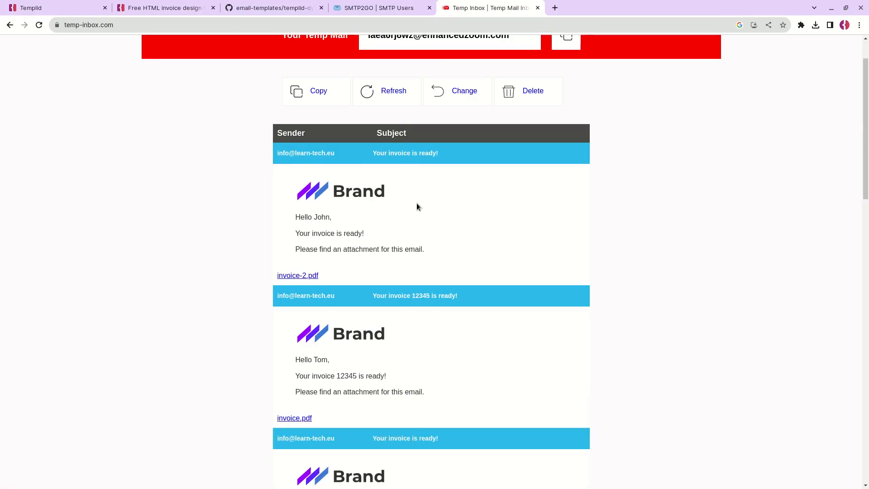
pyautogui.scroll(-1, 390, 252)
pyautogui.doubleClick(341, 323)
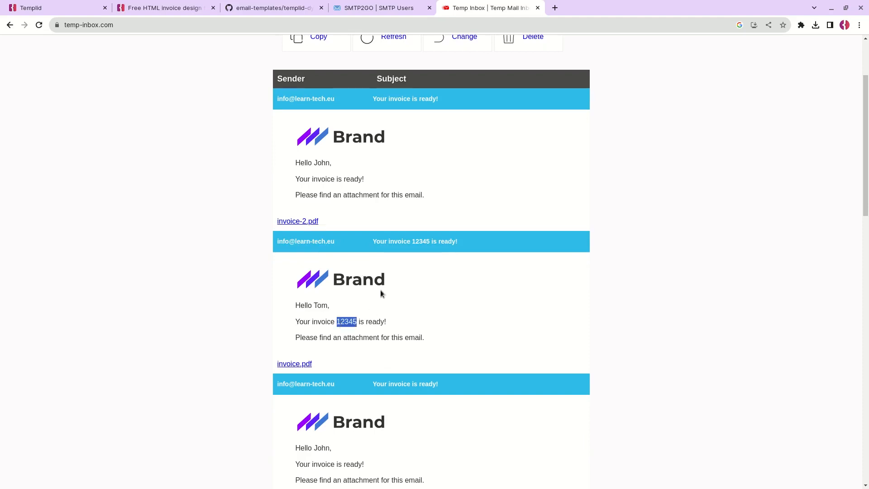
pyautogui.moveTo(371, 243); pyautogui.dragTo(460, 243)
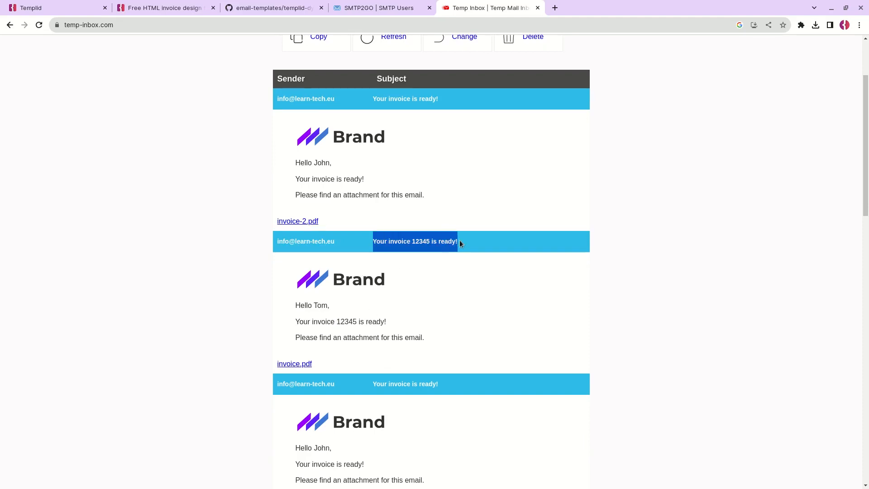
pyautogui.doubleClick(421, 242)
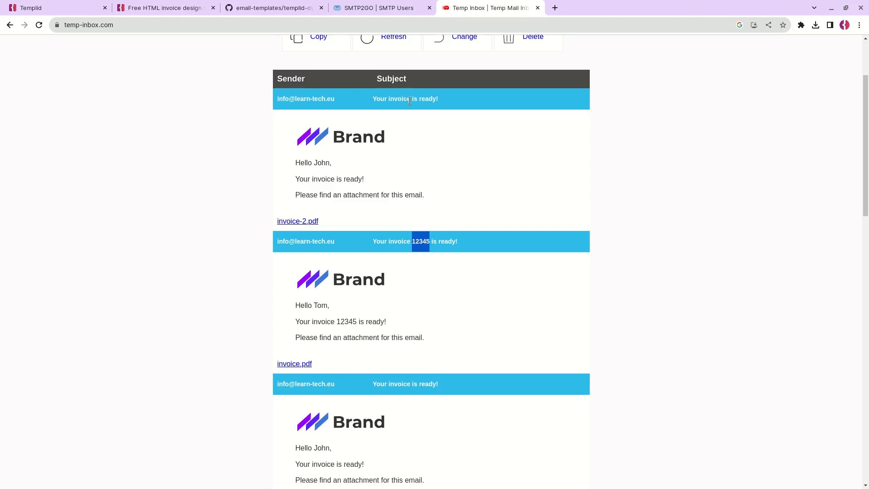
# Step: Back in Insomnia, fold the first recipient's attachments, examine the second recipient's variables and email field, and unfold the attachments
pyautogui.hotkey('alt', 'Tab')
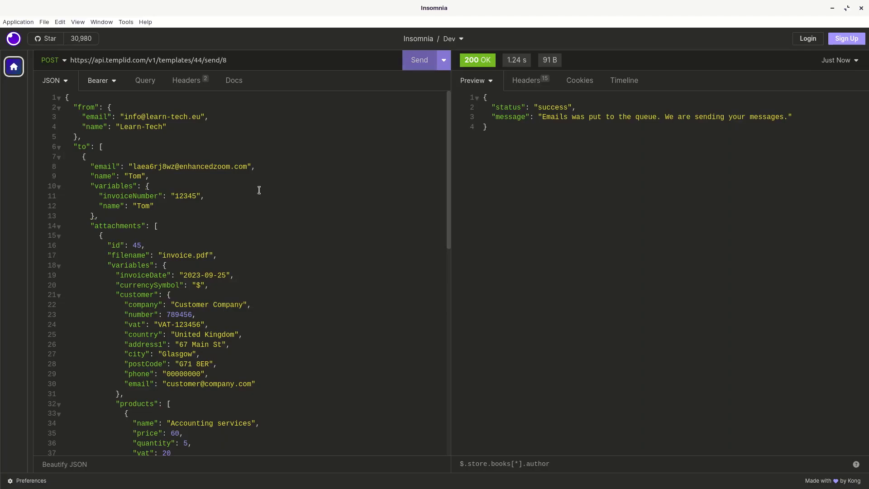
pyautogui.click(59, 226)
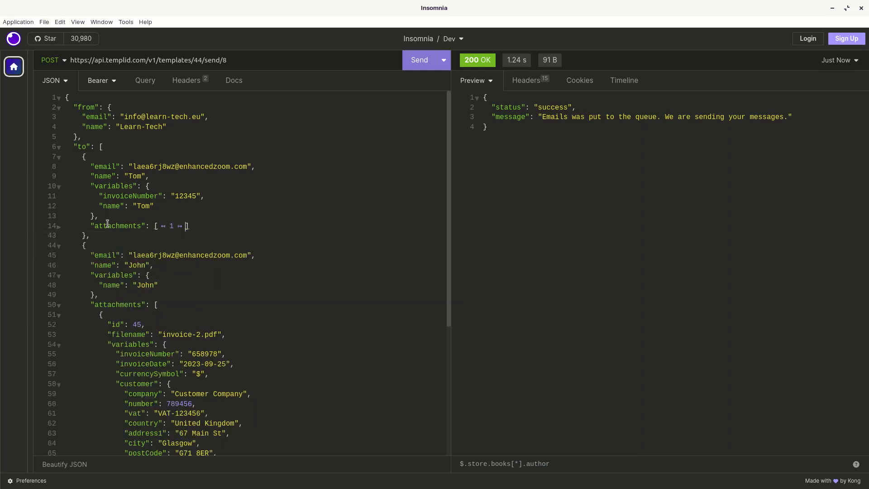
pyautogui.moveTo(159, 286); pyautogui.dragTo(99, 285)
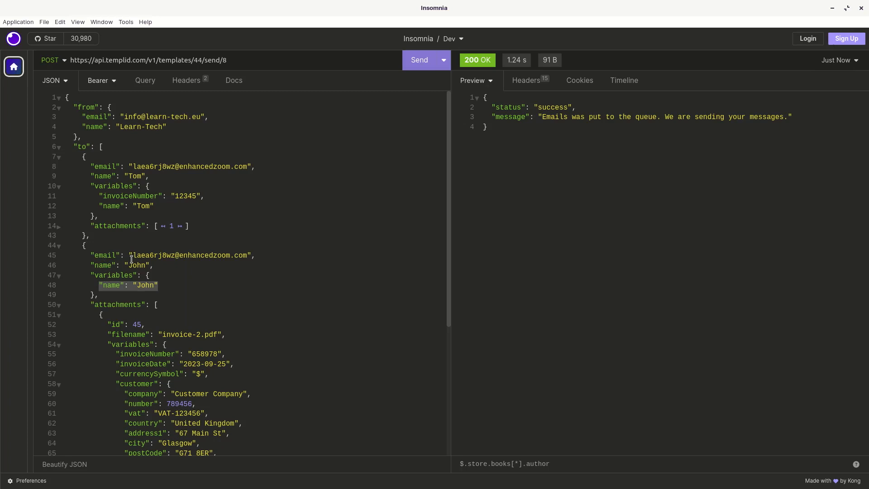
pyautogui.moveTo(132, 255); pyautogui.dragTo(246, 256)
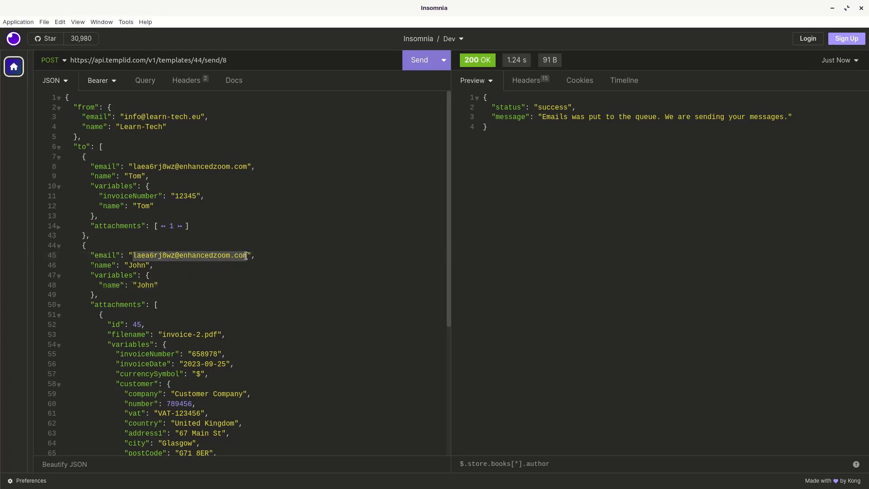
pyautogui.click(171, 226)
pyautogui.click(168, 216)
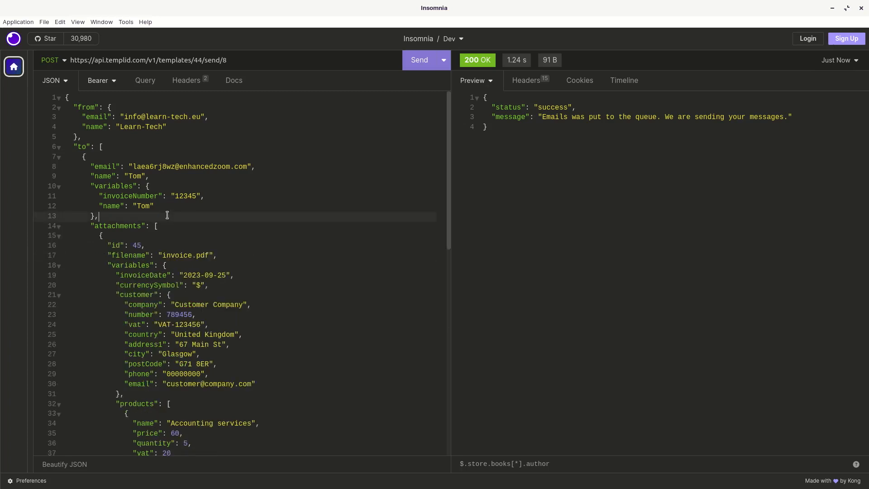